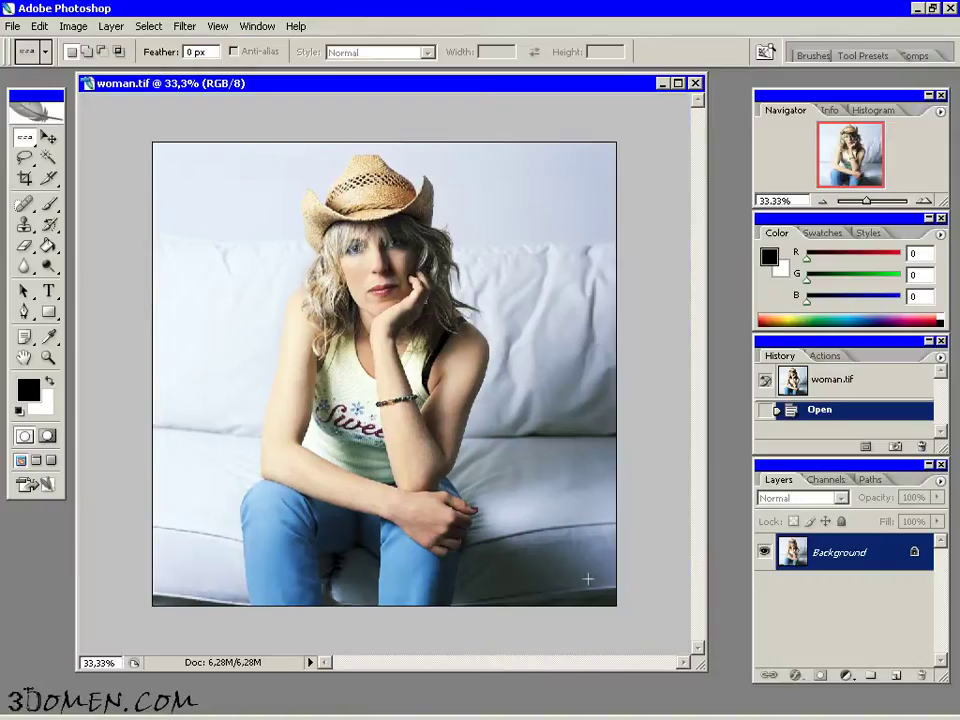
# - Duplicate the Background layer within woman.tif under the name Background copy
pyautogui.scroll(1, 515, 510)
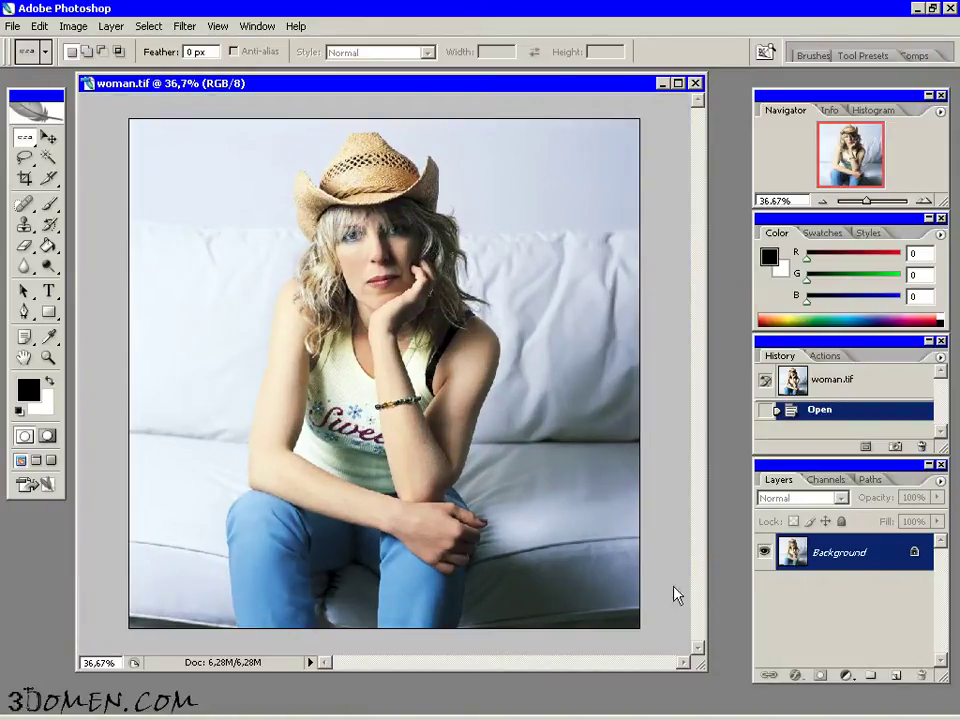
pyautogui.rightClick(904, 558)
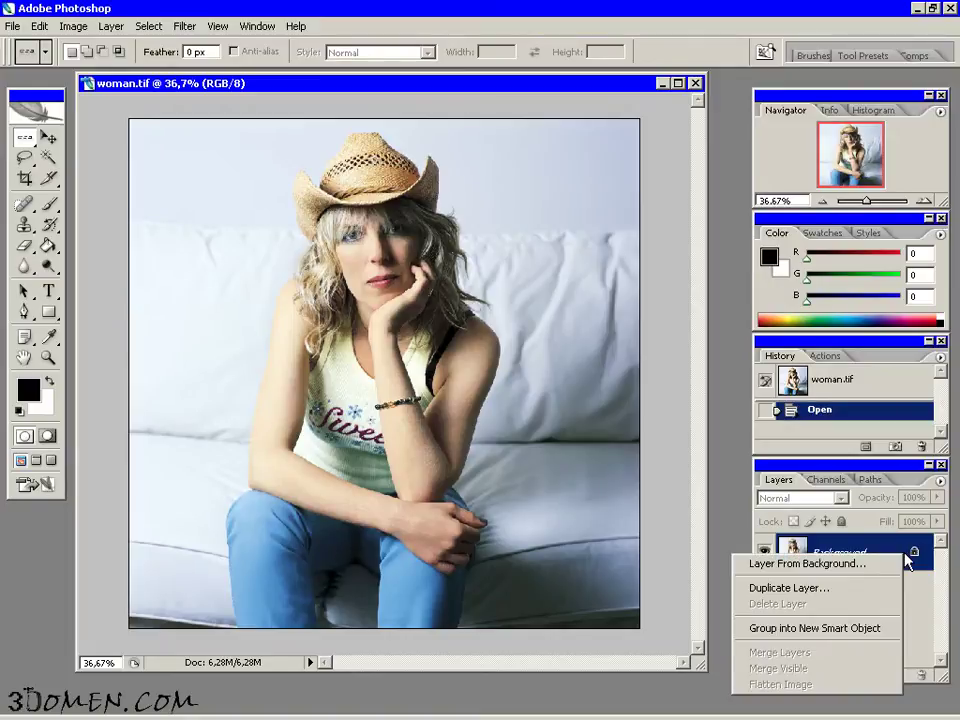
pyautogui.click(851, 590)
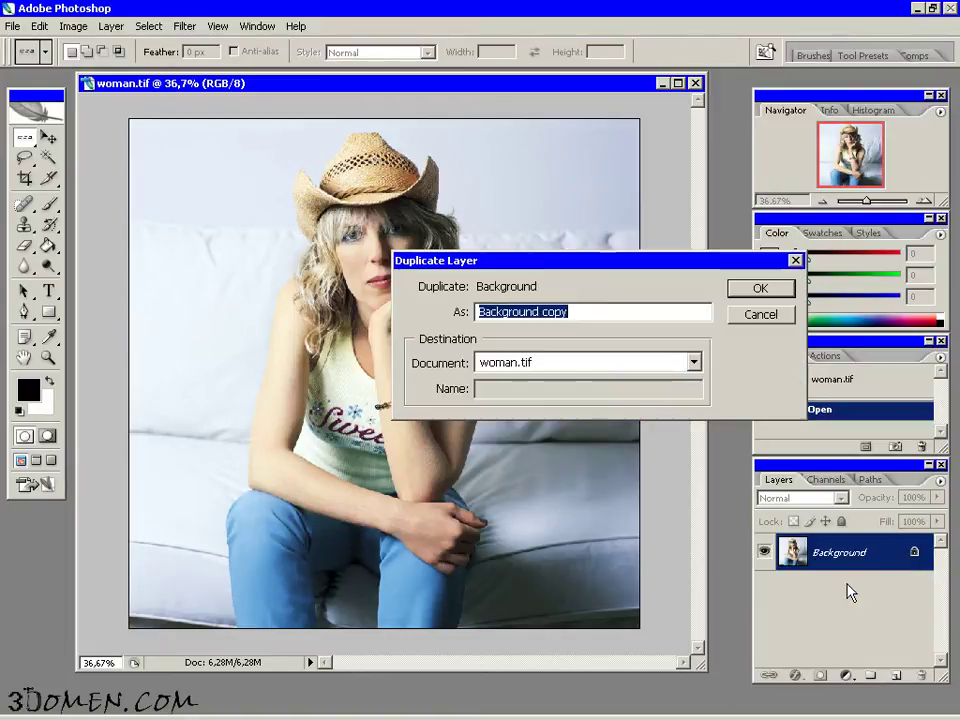
pyautogui.click(758, 288)
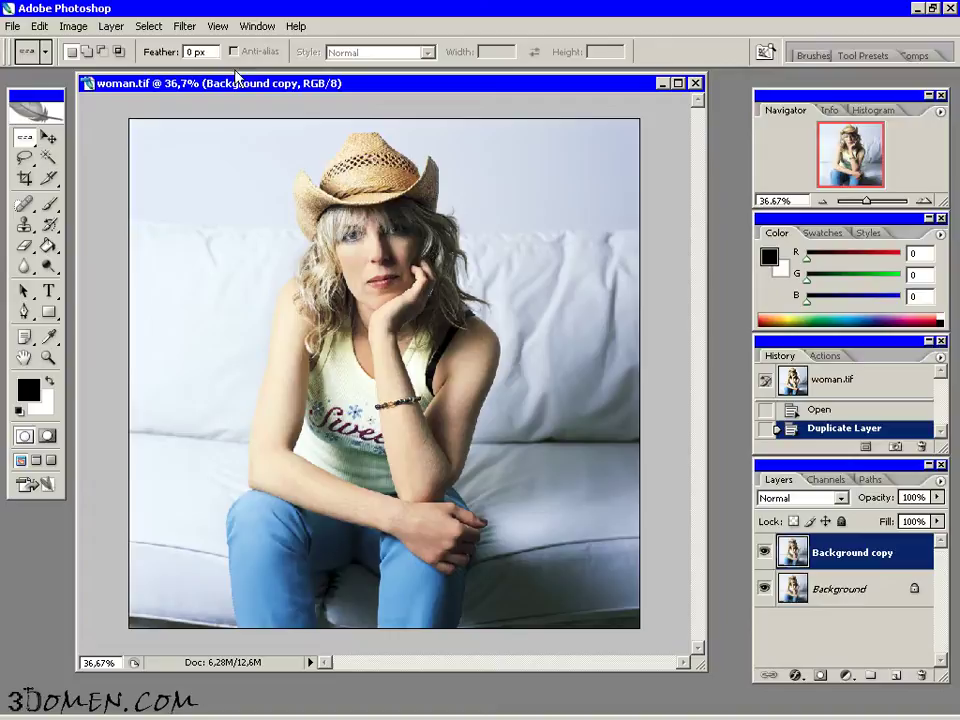
# - Start an Extract on the copy and highlight the edge of the image-right arm, hair and hat crown with brush size 39
pyautogui.click(186, 27)
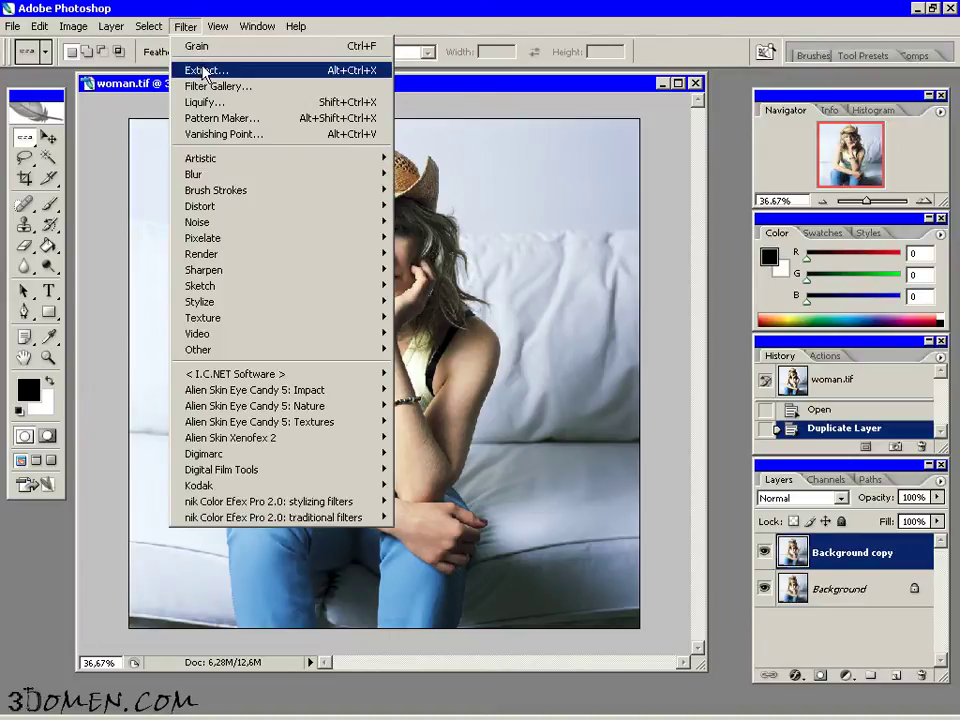
pyautogui.click(205, 70)
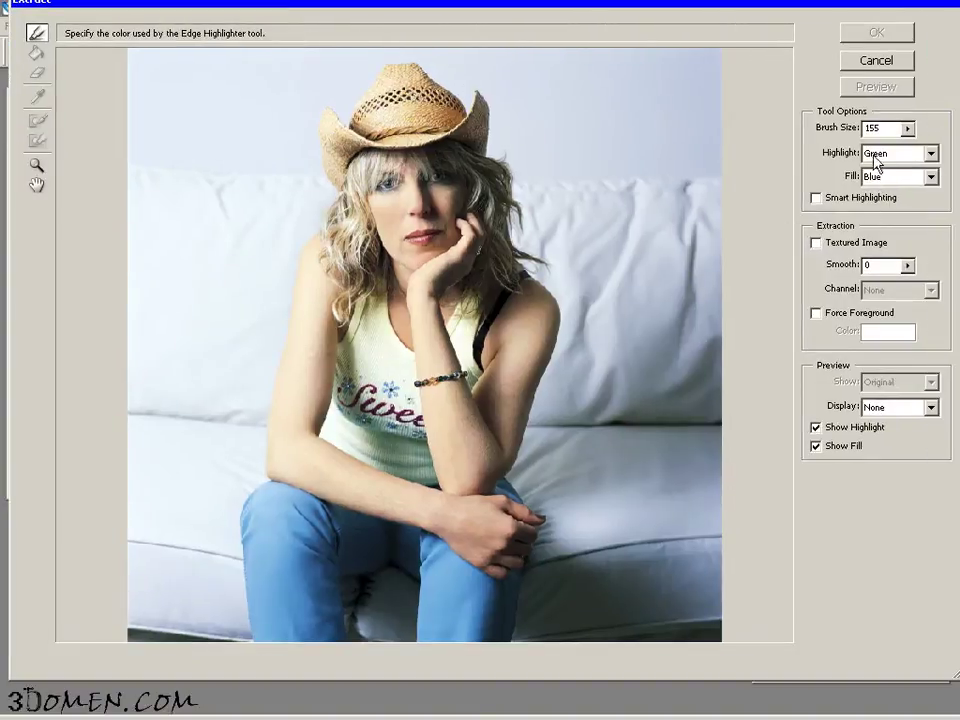
pyautogui.moveTo(907, 130)
pyautogui.mouseDown()
pyautogui.moveTo(846, 156)
pyautogui.moveTo(814, 156)
pyautogui.mouseUp()
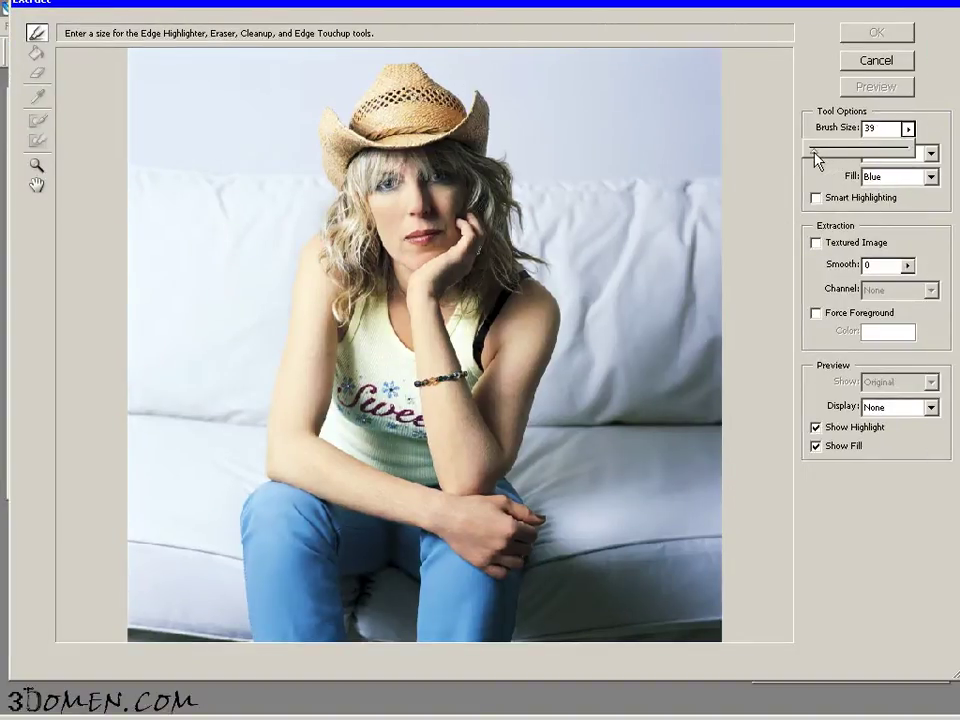
pyautogui.moveTo(558, 304)
pyautogui.mouseDown()
pyautogui.moveTo(547, 377)
pyautogui.moveTo(508, 490)
pyautogui.moveTo(540, 510)
pyautogui.mouseUp()
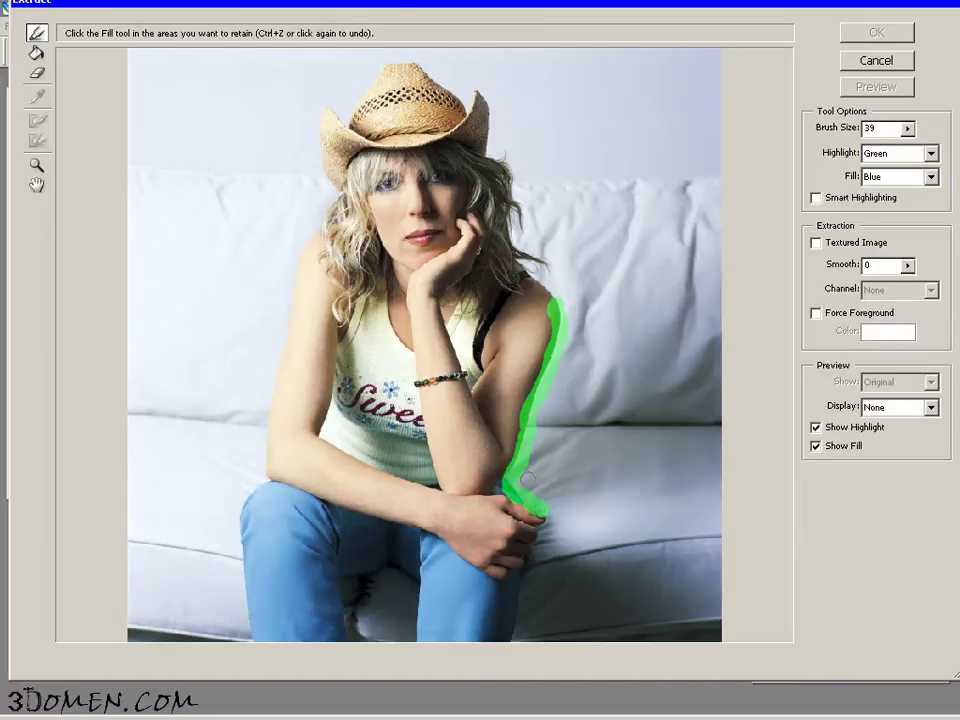
pyautogui.moveTo(553, 275)
pyautogui.mouseDown()
pyautogui.moveTo(510, 222)
pyautogui.moveTo(512, 211)
pyautogui.moveTo(522, 229)
pyautogui.moveTo(528, 208)
pyautogui.moveTo(511, 157)
pyautogui.moveTo(487, 149)
pyautogui.moveTo(487, 96)
pyautogui.moveTo(478, 91)
pyautogui.moveTo(467, 105)
pyautogui.moveTo(406, 58)
pyautogui.moveTo(386, 64)
pyautogui.moveTo(350, 118)
pyautogui.mouseUp()
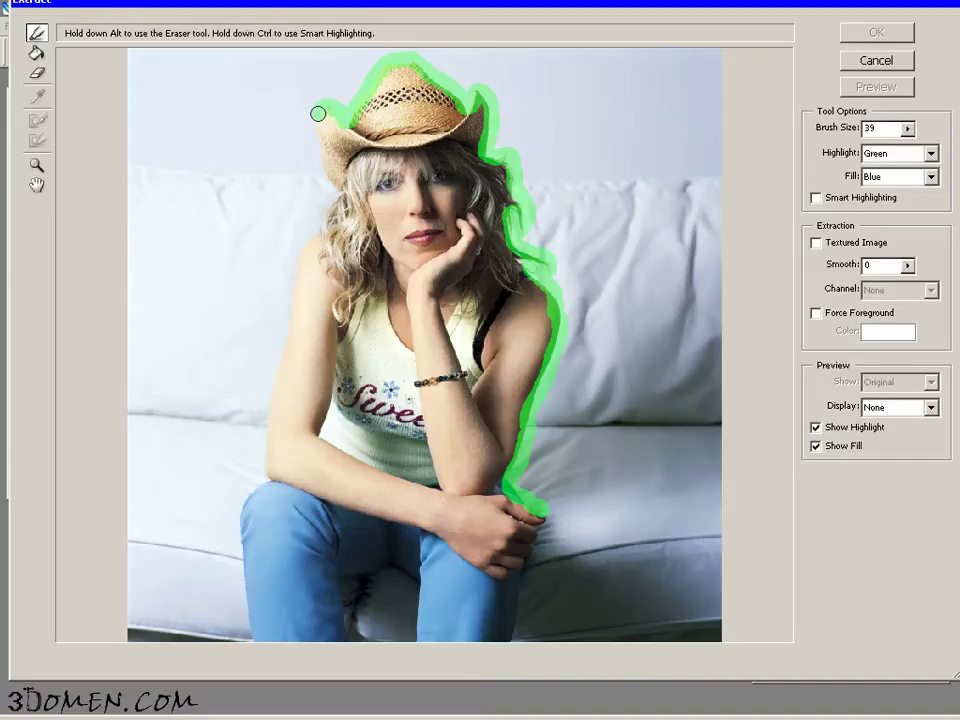
pyautogui.click(314, 116)
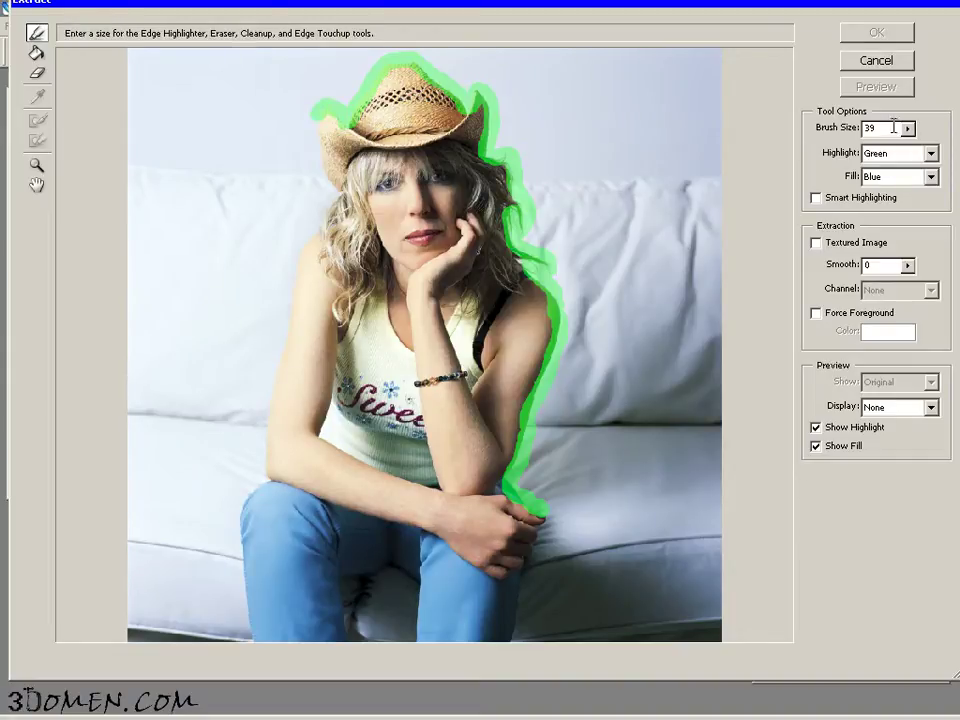
# - Reduce the highlighter brush size to 20 and continue the outline along the image-left hat brim, hair and arm down to the elbow
pyautogui.click(907, 128)
pyautogui.moveTo(821, 154); pyautogui.dragTo(814, 160)
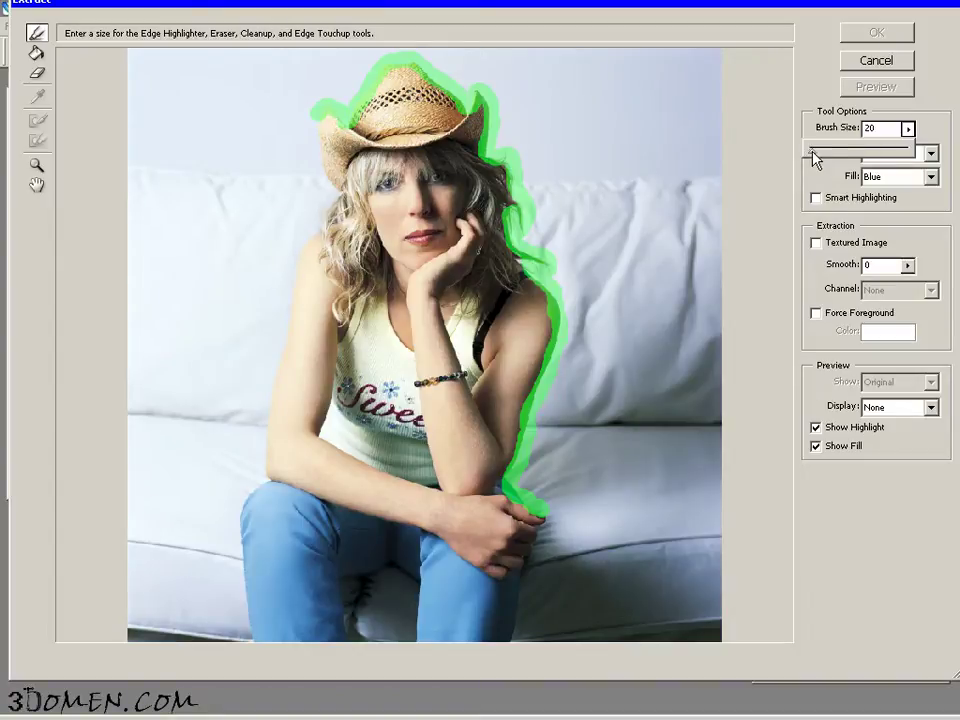
pyautogui.click(318, 116)
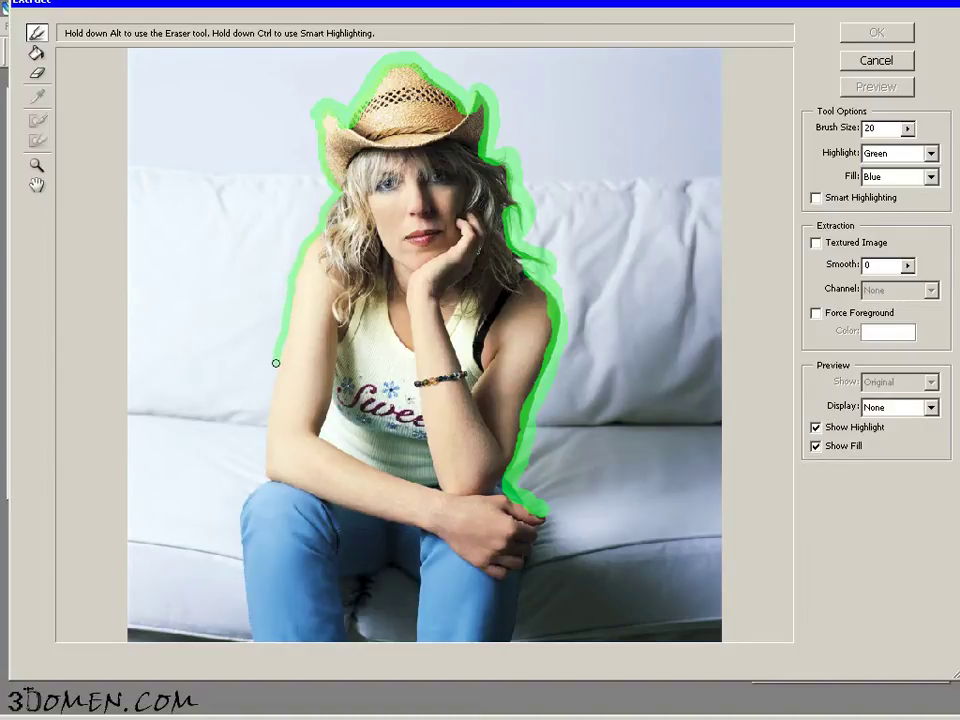
pyautogui.click(36, 165)
pyautogui.moveTo(197, 242); pyautogui.dragTo(488, 529)
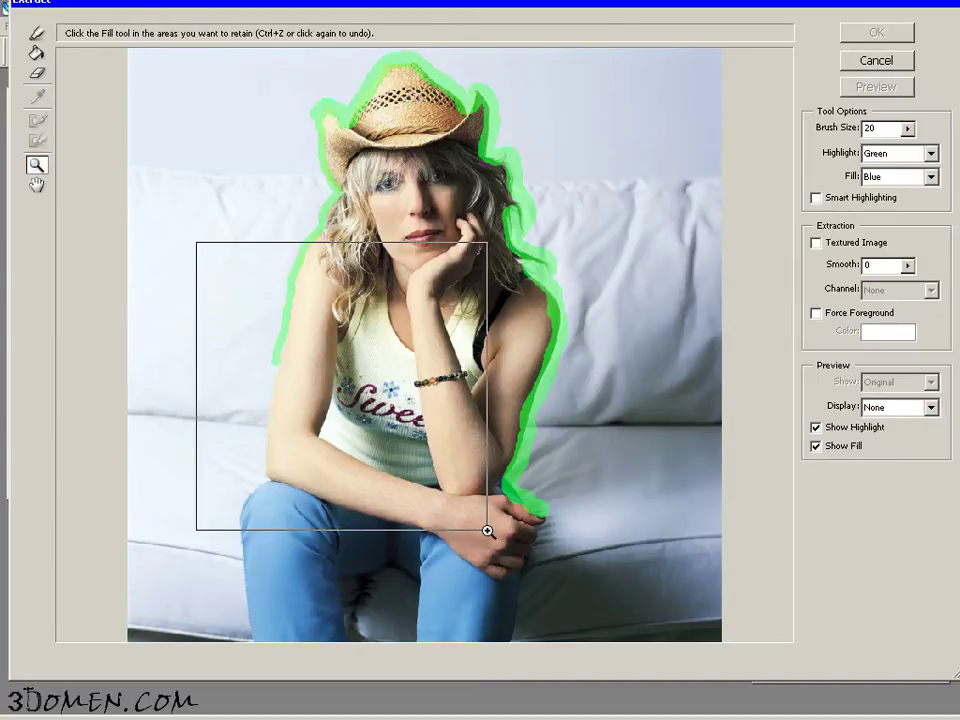
pyautogui.click(37, 33)
pyautogui.moveTo(300, 260)
pyautogui.mouseDown()
pyautogui.moveTo(311, 236)
pyautogui.moveTo(270, 446)
pyautogui.moveTo(272, 536)
pyautogui.mouseUp()
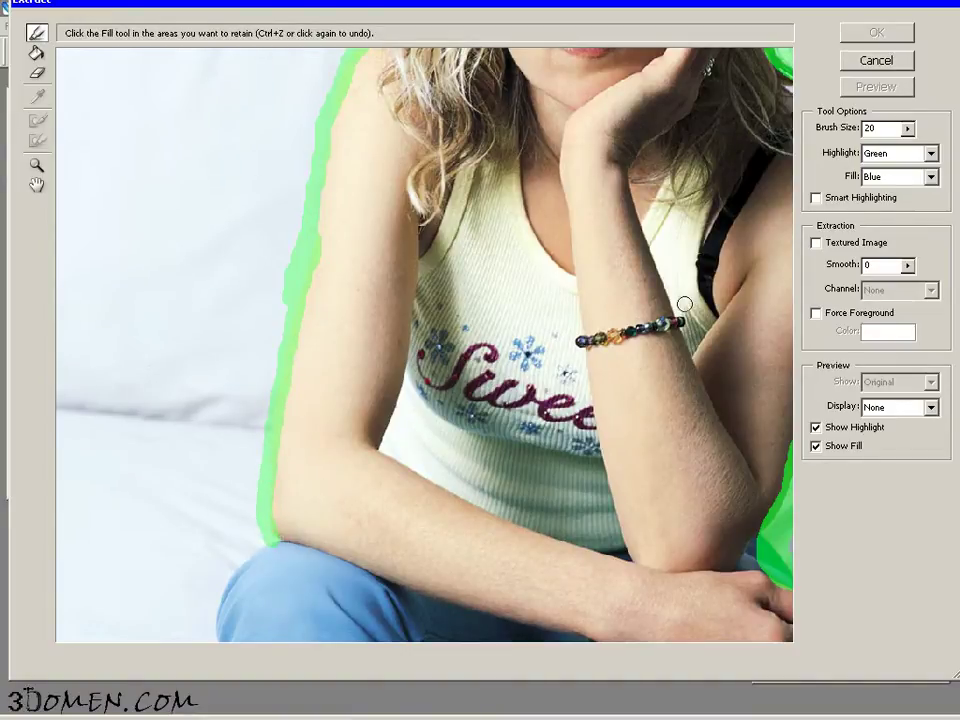
# - Continue the edge highlight around the image-left knee, down the outer leg and along the photo's lower edge
pyautogui.click(36, 184)
pyautogui.moveTo(384, 525)
pyautogui.mouseDown()
pyautogui.moveTo(446, 156)
pyautogui.moveTo(450, 51)
pyautogui.mouseUp()
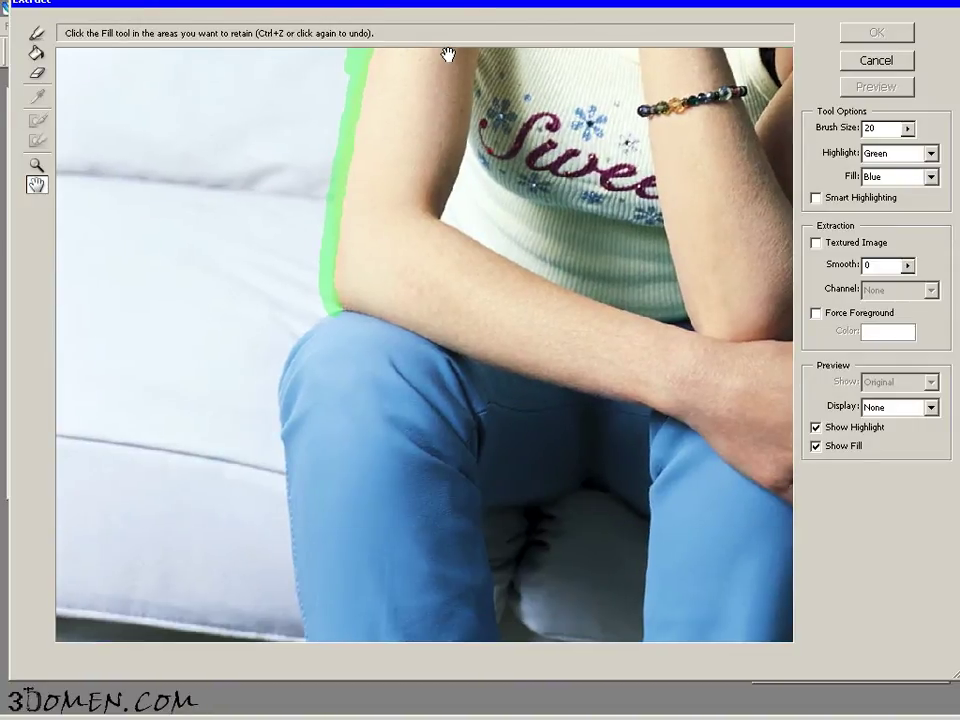
pyautogui.click(37, 36)
pyautogui.moveTo(307, 328)
pyautogui.mouseDown()
pyautogui.moveTo(278, 411)
pyautogui.moveTo(302, 632)
pyautogui.mouseUp()
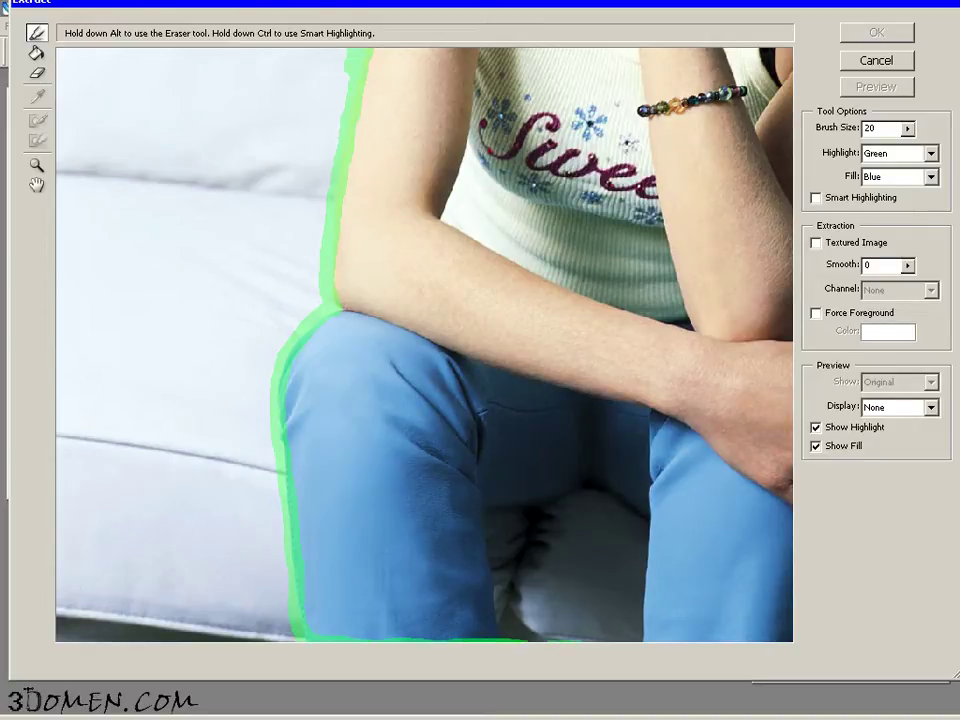
# - Close the highlighted outline along the photo's lower edge, up the image-right leg and around the fingers
pyautogui.click(37, 186)
pyautogui.moveTo(647, 495); pyautogui.dragTo(375, 213)
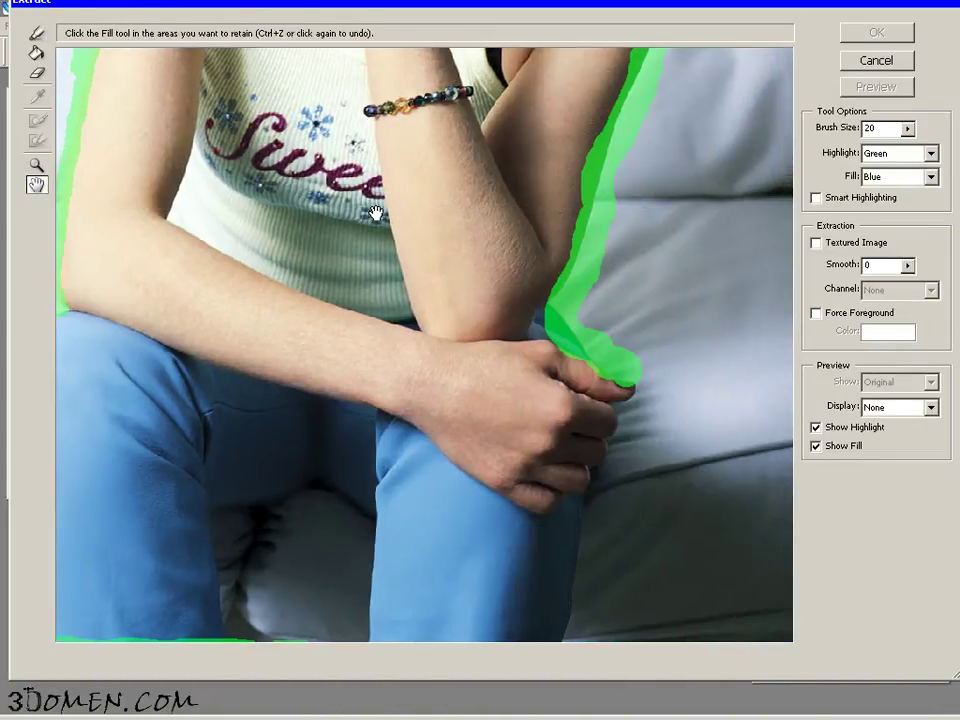
pyautogui.click(37, 33)
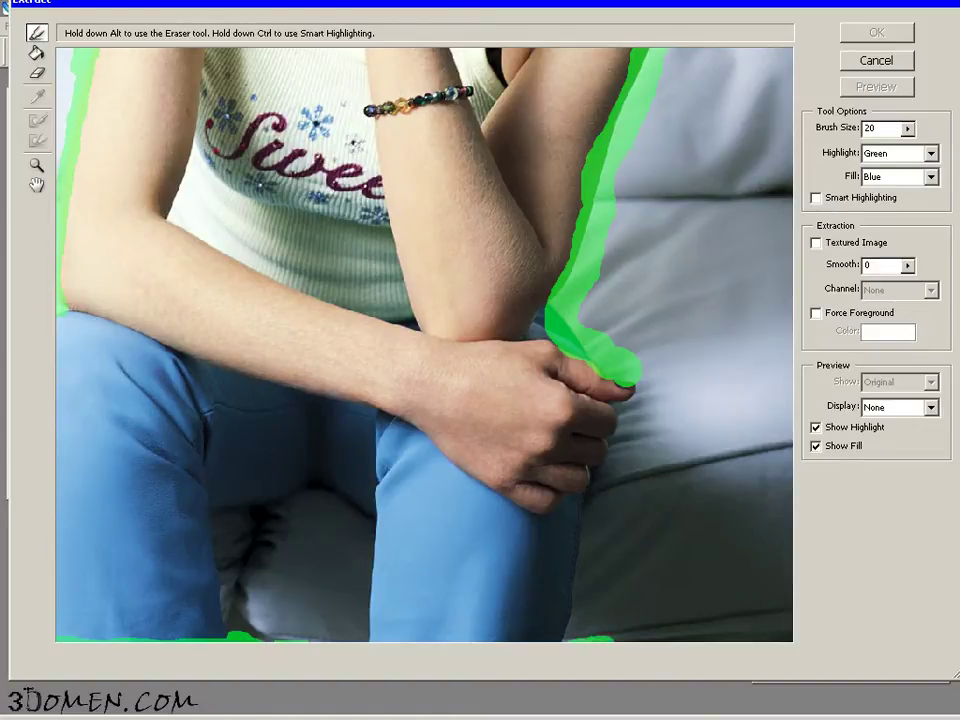
pyautogui.moveTo(580, 638)
pyautogui.mouseDown()
pyautogui.moveTo(572, 606)
pyautogui.moveTo(587, 493)
pyautogui.moveTo(641, 383)
pyautogui.mouseUp()
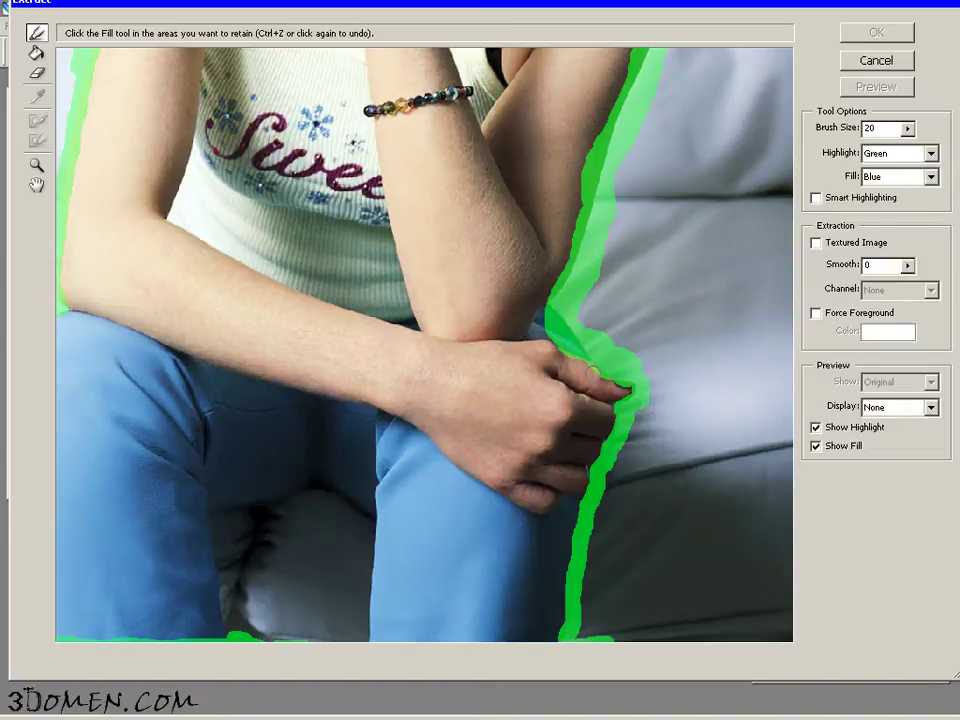
# - Fill the outlined woman to extract her from the backdrop, and hide the original Background layer
pyautogui.click(36, 52)
pyautogui.click(326, 367)
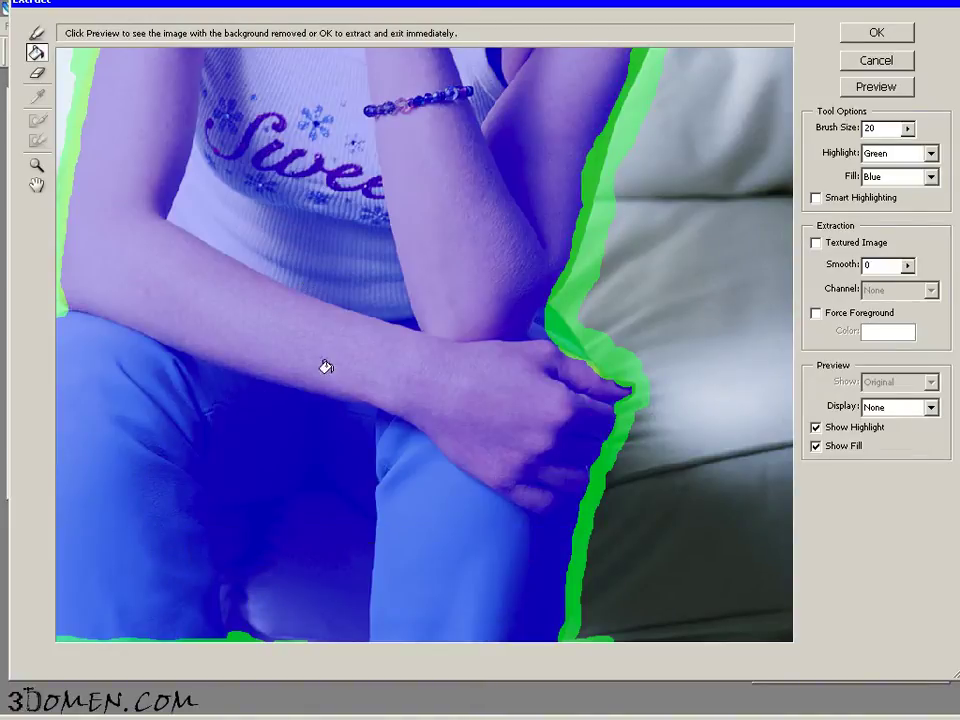
pyautogui.click(870, 88)
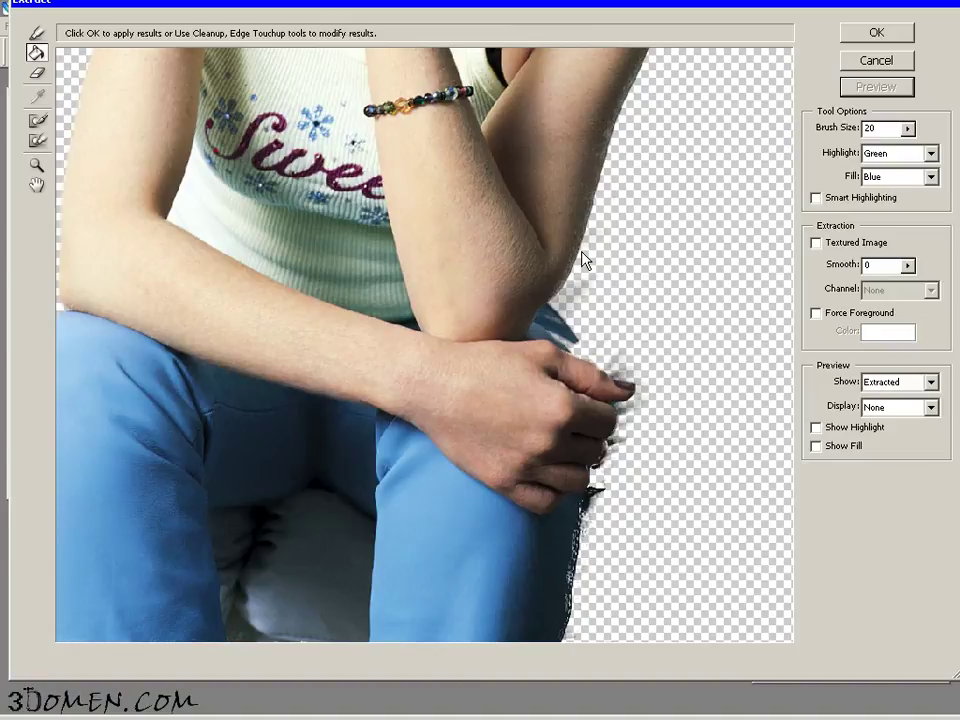
pyautogui.press('h')
pyautogui.moveTo(585, 260); pyautogui.dragTo(687, 373)
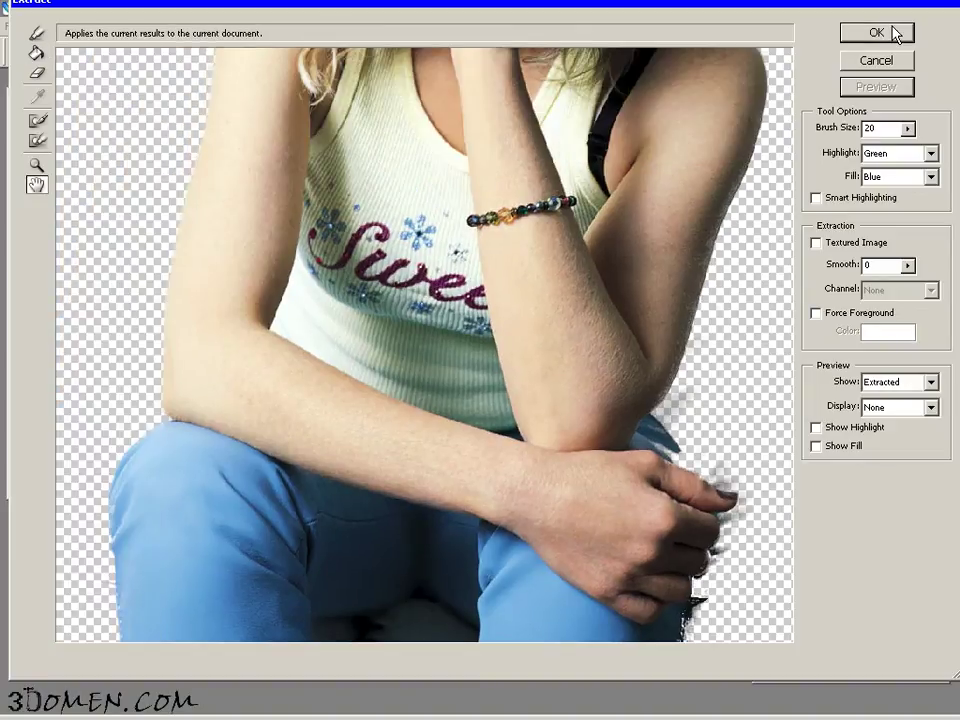
pyautogui.click(893, 34)
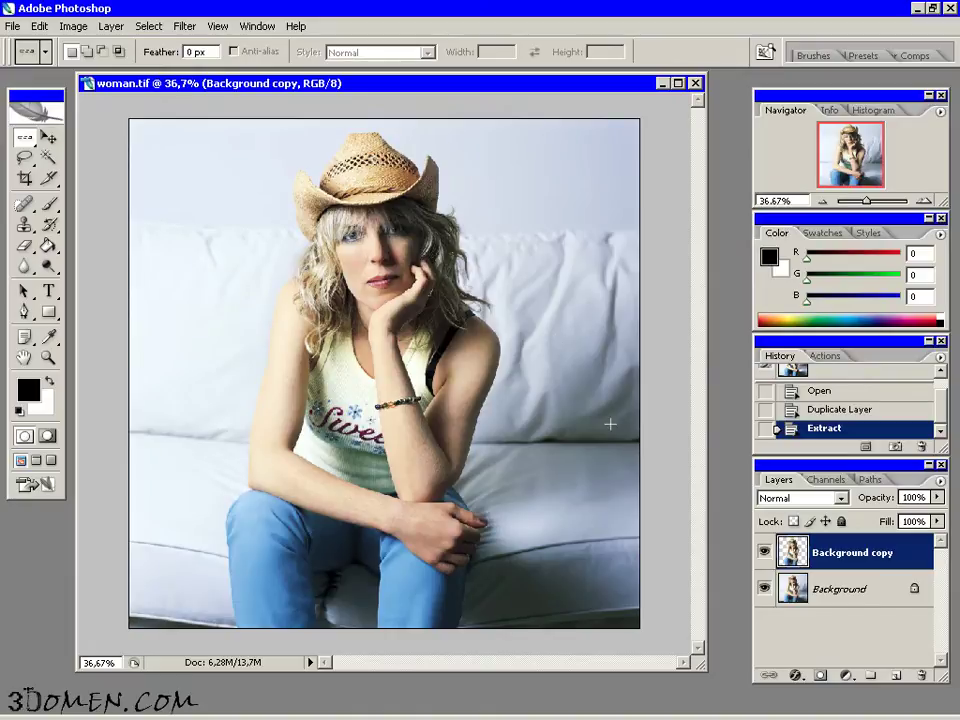
pyautogui.click(765, 589)
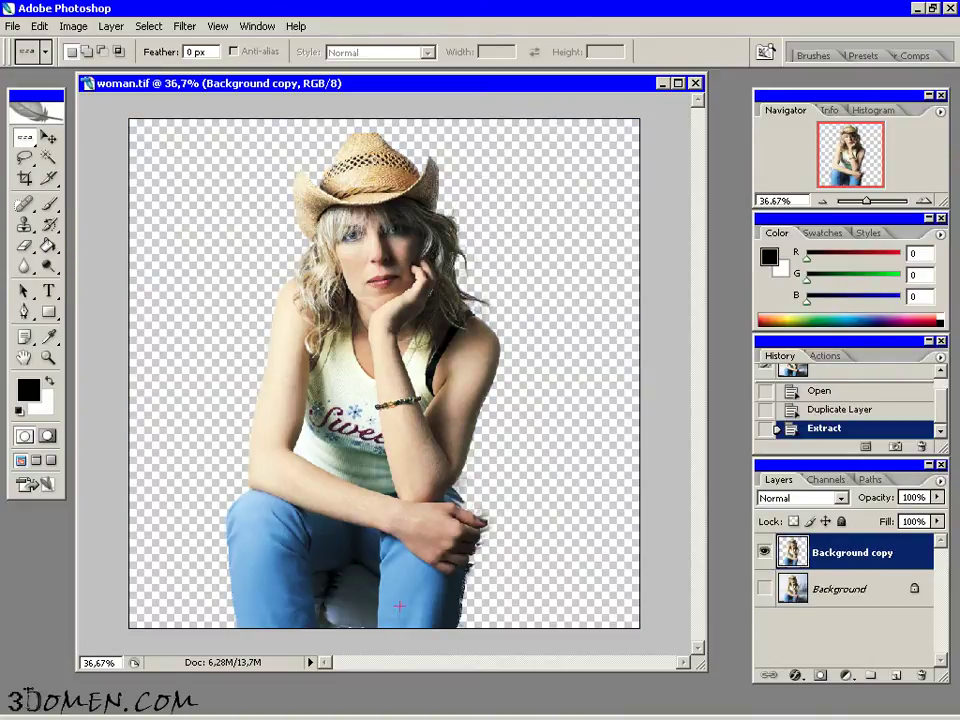
# - Erase the ragged fringe beside the image-right leg and below the fingers with a 28 px Eraser at 0% hardness
pyautogui.scroll(5, 393, 622)
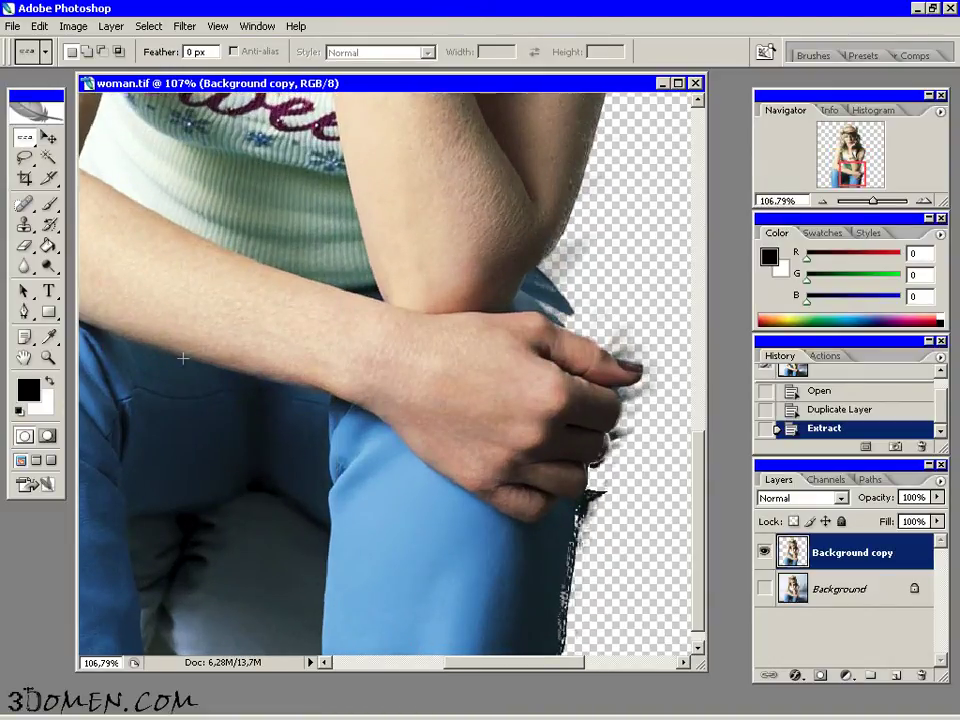
pyautogui.click(24, 245)
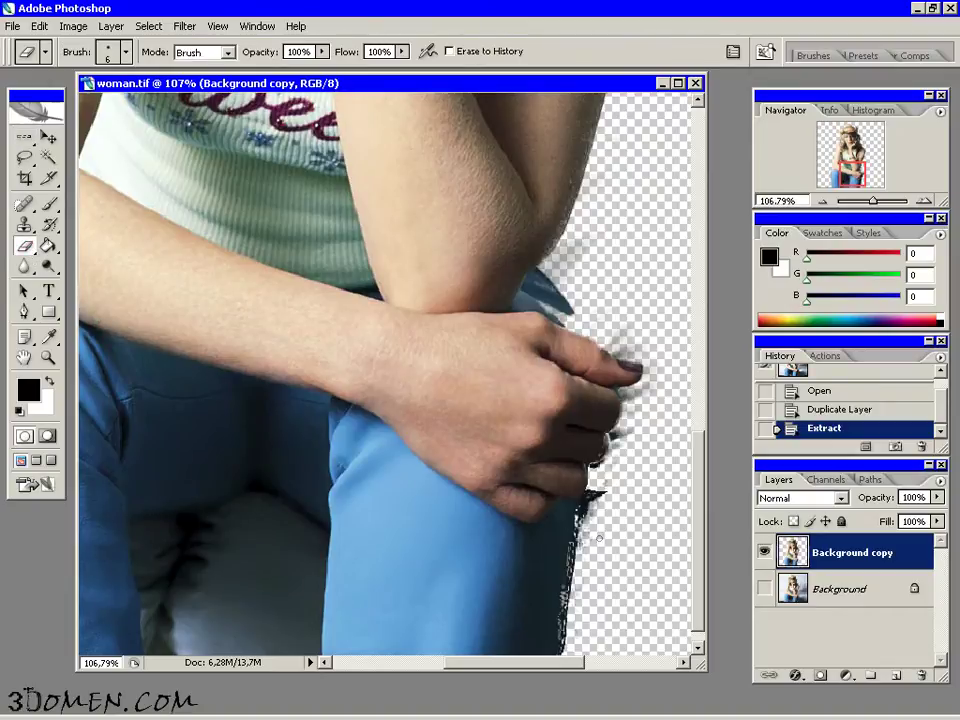
pyautogui.rightClick(599, 538)
pyautogui.click(626, 550)
pyautogui.moveTo(628, 557); pyautogui.dragTo(605, 551)
pyautogui.moveTo(608, 491); pyautogui.dragTo(628, 491)
pyautogui.click(570, 546)
pyautogui.moveTo(570, 546)
pyautogui.mouseDown()
pyautogui.moveTo(561, 636)
pyautogui.moveTo(554, 562)
pyautogui.moveTo(545, 650)
pyautogui.moveTo(553, 580)
pyautogui.moveTo(560, 607)
pyautogui.moveTo(555, 645)
pyautogui.moveTo(543, 650)
pyautogui.moveTo(543, 583)
pyautogui.moveTo(541, 622)
pyautogui.moveTo(552, 618)
pyautogui.moveTo(580, 525)
pyautogui.moveTo(608, 491)
pyautogui.moveTo(579, 523)
pyautogui.moveTo(620, 553)
pyautogui.mouseUp()
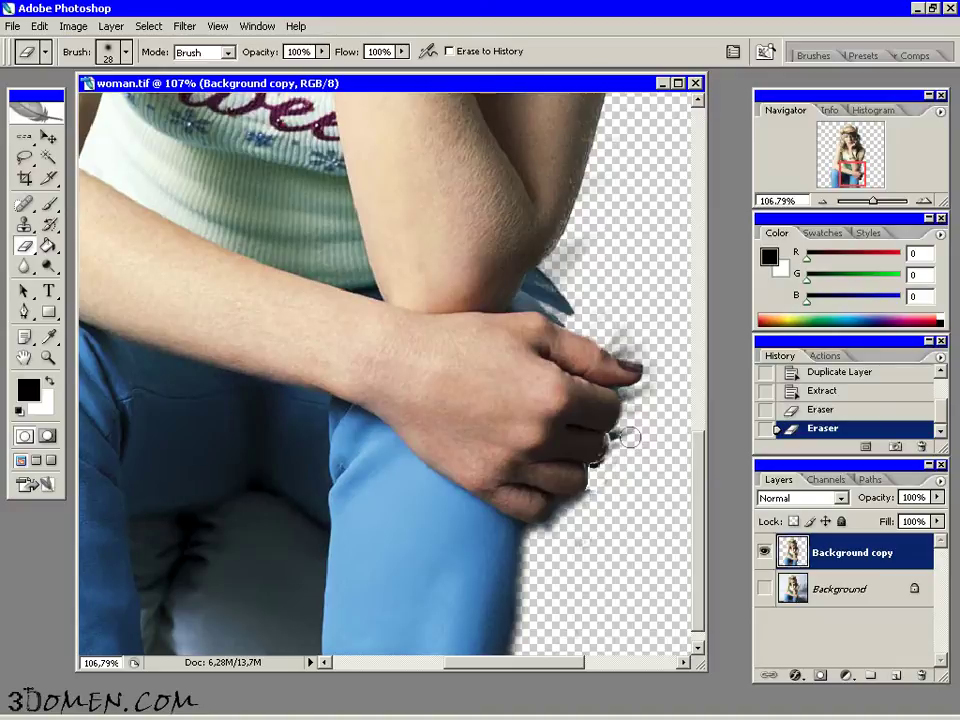
pyautogui.moveTo(609, 467)
pyautogui.mouseDown()
pyautogui.moveTo(636, 499)
pyautogui.moveTo(596, 489)
pyautogui.mouseUp()
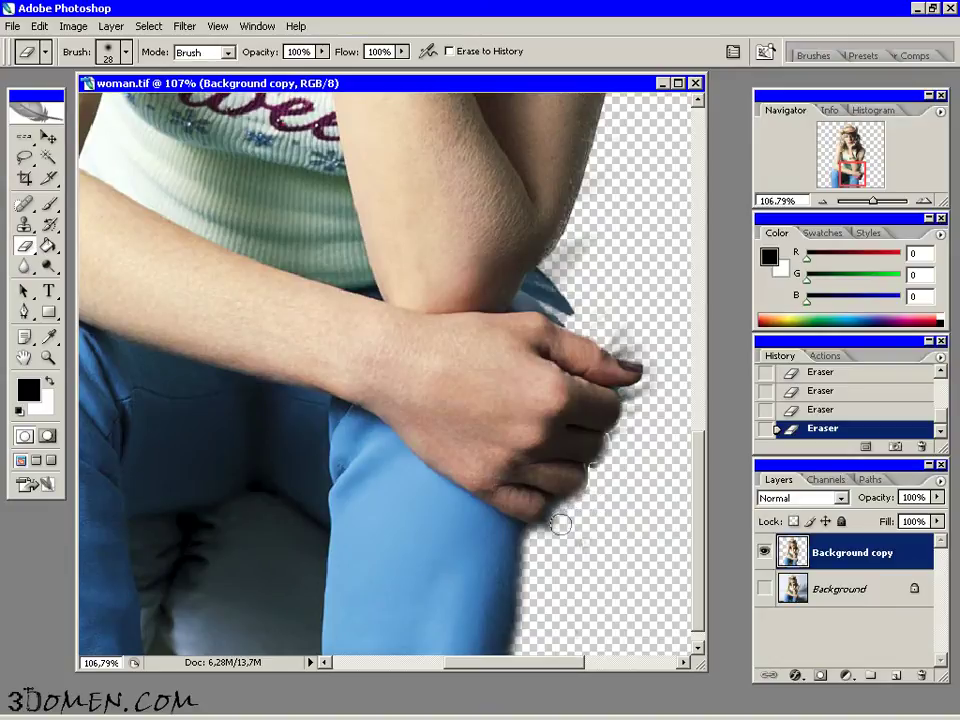
# - Set the Eraser's hardness to 100% and clean the leftover smudges around the hand, fingertips and elbow
pyautogui.rightClick(598, 527)
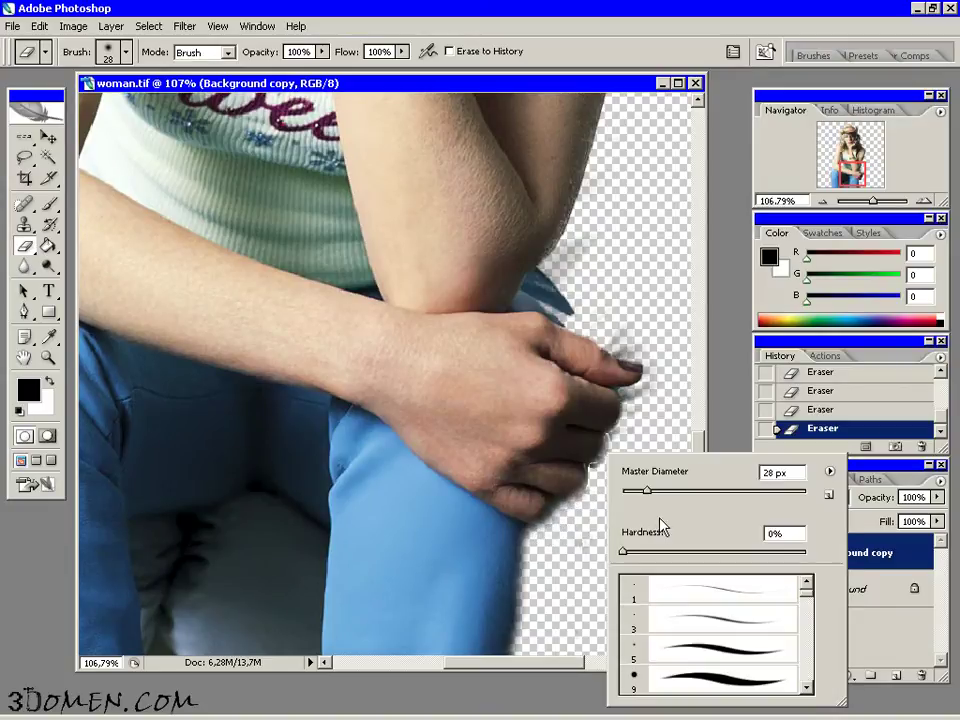
pyautogui.moveTo(697, 568); pyautogui.dragTo(810, 562)
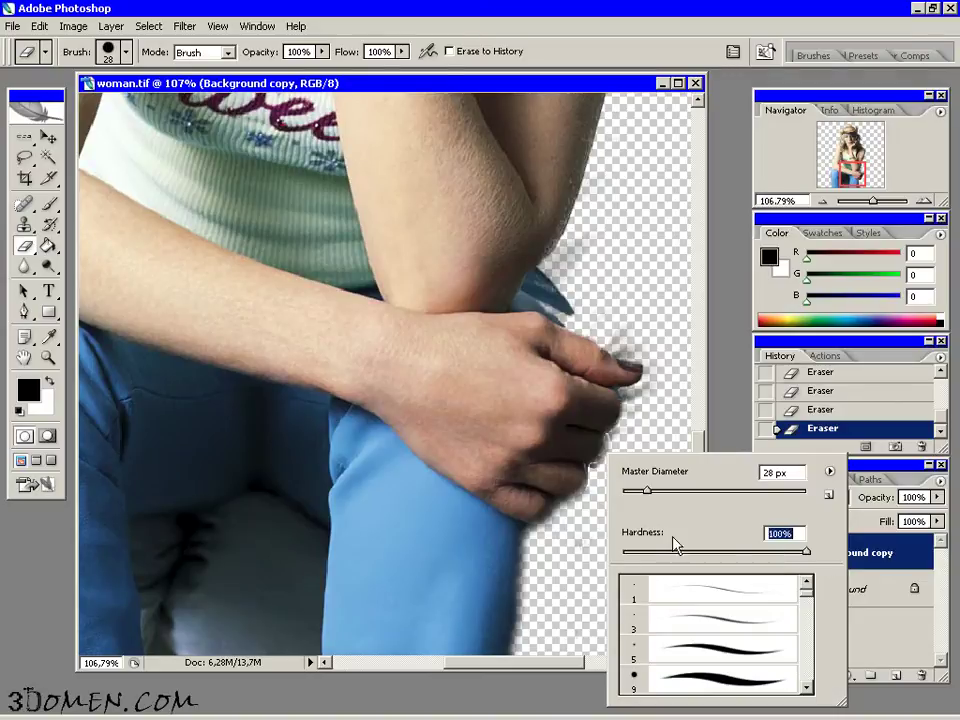
pyautogui.press('Return')
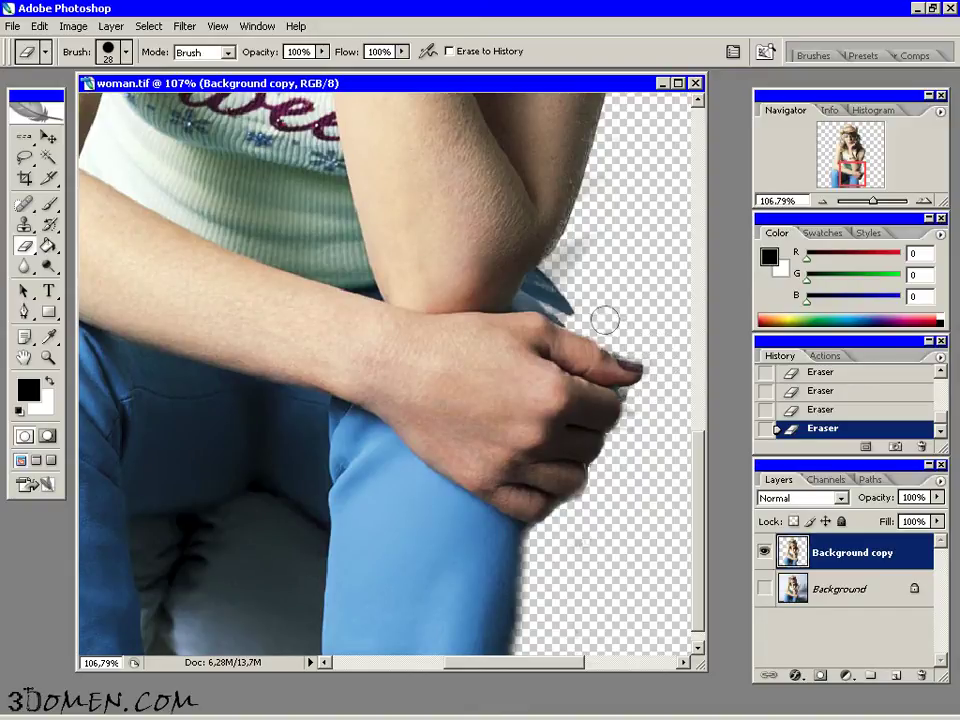
pyautogui.moveTo(589, 276)
pyautogui.mouseDown()
pyautogui.moveTo(588, 236)
pyautogui.moveTo(568, 265)
pyautogui.moveTo(594, 290)
pyautogui.mouseUp()
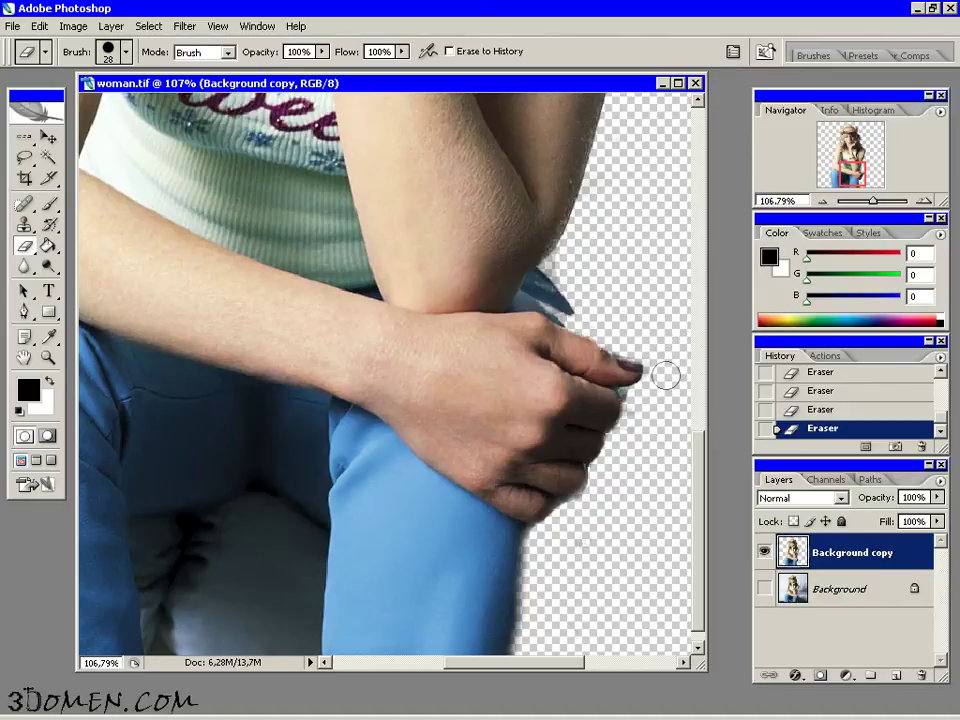
pyautogui.scroll(-4, 536, 416)
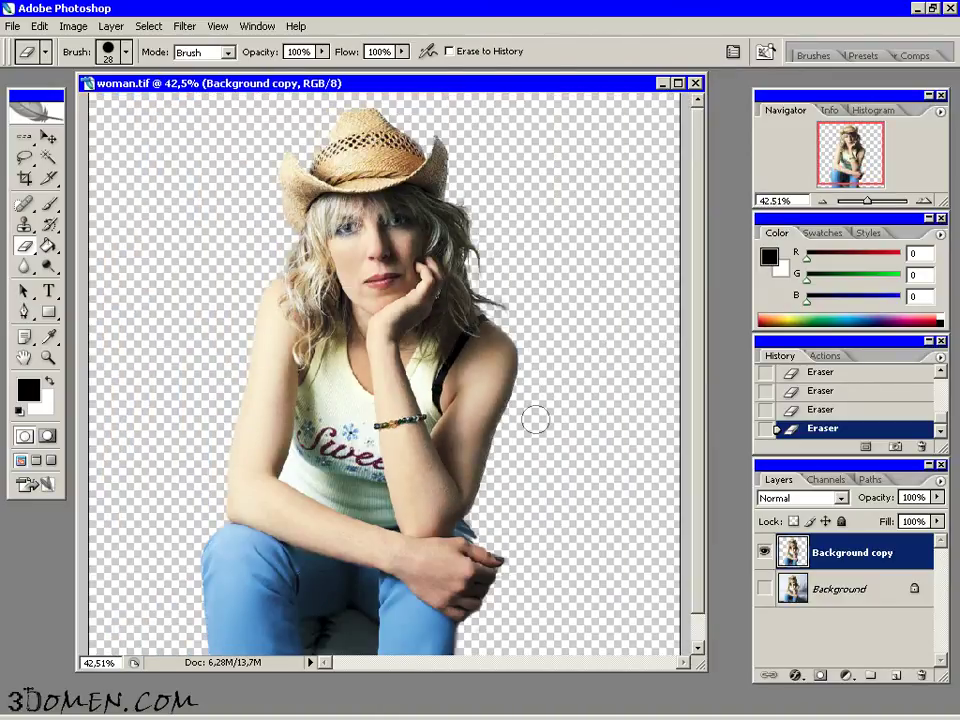
pyautogui.scroll(-3, 371, 443)
pyautogui.scroll(2, 315, 589)
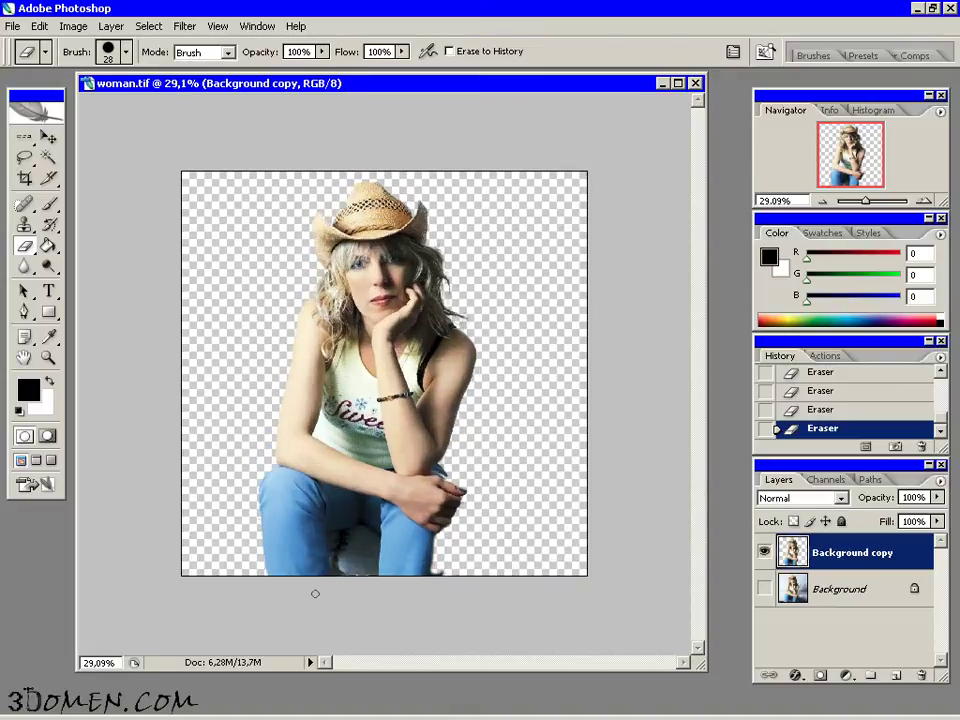
pyautogui.scroll(4, 303, 632)
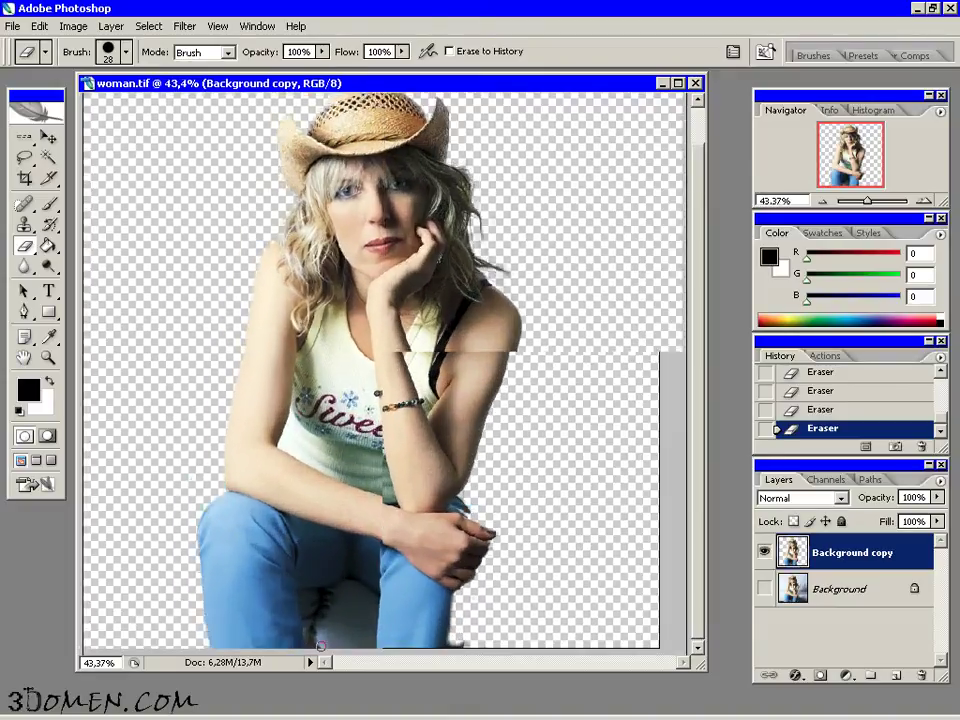
# - Erase the sofa patch between the woman's legs with the 28 px Eraser, softening the brush hardness for the edges along the jeans
pyautogui.scroll(2, 320, 646)
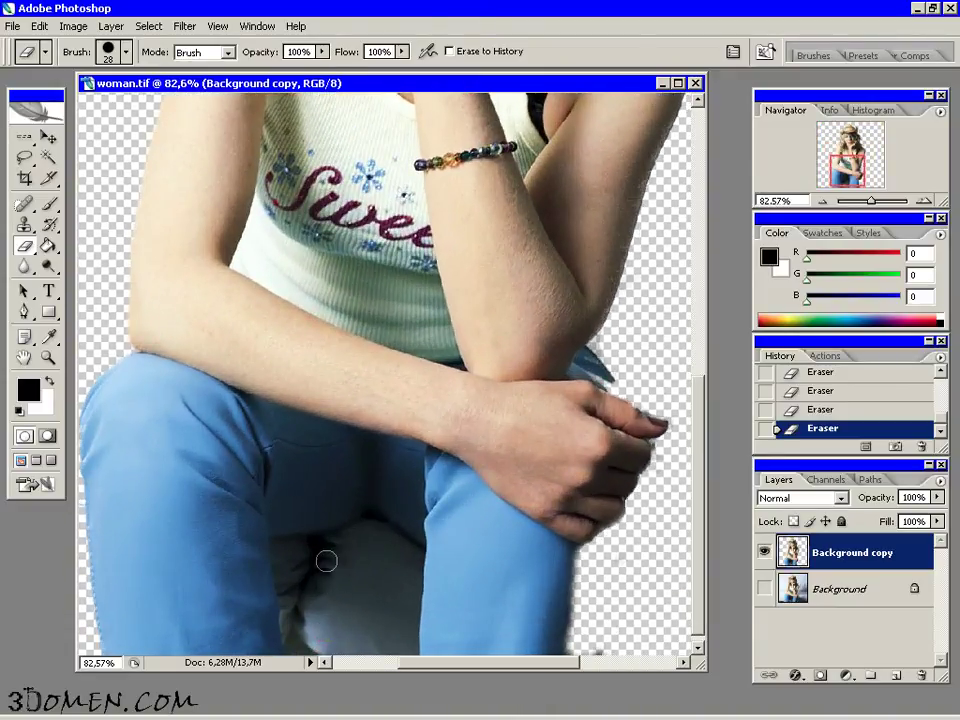
pyautogui.moveTo(296, 553)
pyautogui.mouseDown()
pyautogui.moveTo(357, 528)
pyautogui.moveTo(289, 553)
pyautogui.moveTo(304, 654)
pyautogui.moveTo(329, 565)
pyautogui.moveTo(316, 612)
pyautogui.moveTo(312, 568)
pyautogui.moveTo(360, 553)
pyautogui.moveTo(362, 609)
pyautogui.moveTo(341, 664)
pyautogui.moveTo(348, 583)
pyautogui.moveTo(326, 662)
pyautogui.moveTo(319, 610)
pyautogui.moveTo(287, 563)
pyautogui.moveTo(298, 597)
pyautogui.moveTo(297, 656)
pyautogui.mouseUp()
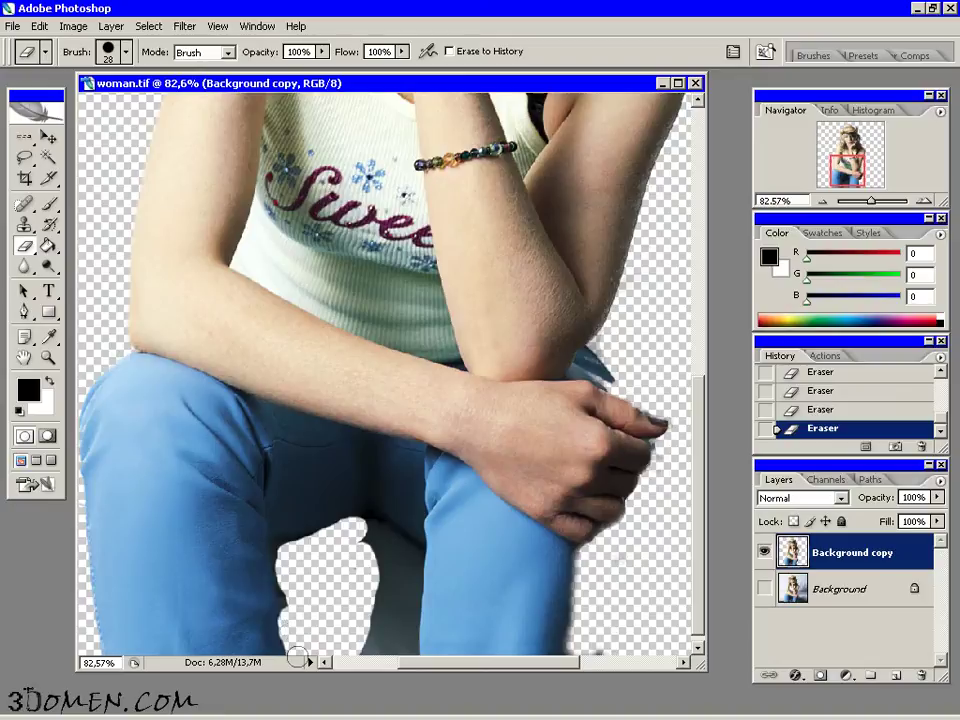
pyautogui.rightClick(312, 646)
pyautogui.click(396, 552)
pyautogui.press('Return')
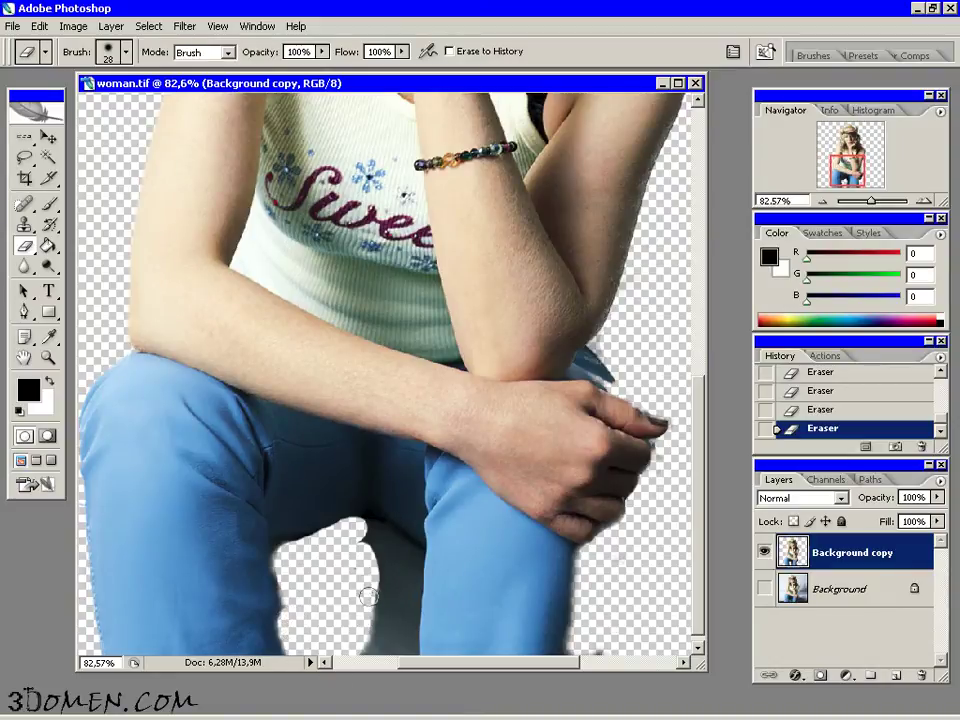
pyautogui.moveTo(359, 530)
pyautogui.mouseDown()
pyautogui.moveTo(399, 555)
pyautogui.moveTo(393, 625)
pyautogui.mouseUp()
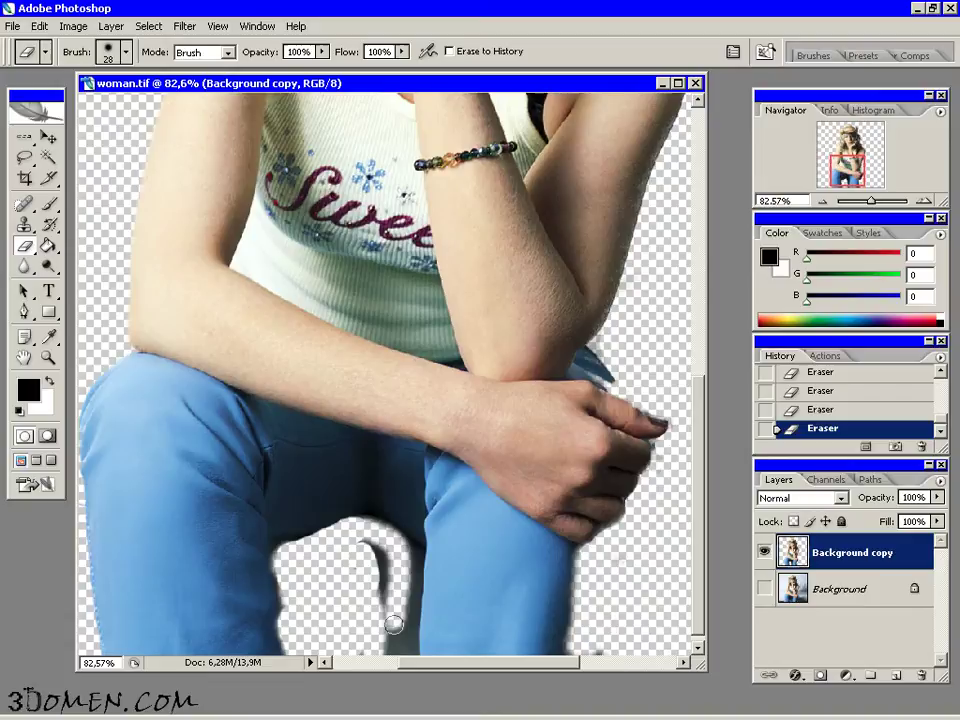
pyautogui.moveTo(370, 545)
pyautogui.mouseDown()
pyautogui.moveTo(377, 589)
pyautogui.moveTo(375, 550)
pyautogui.moveTo(386, 650)
pyautogui.mouseUp()
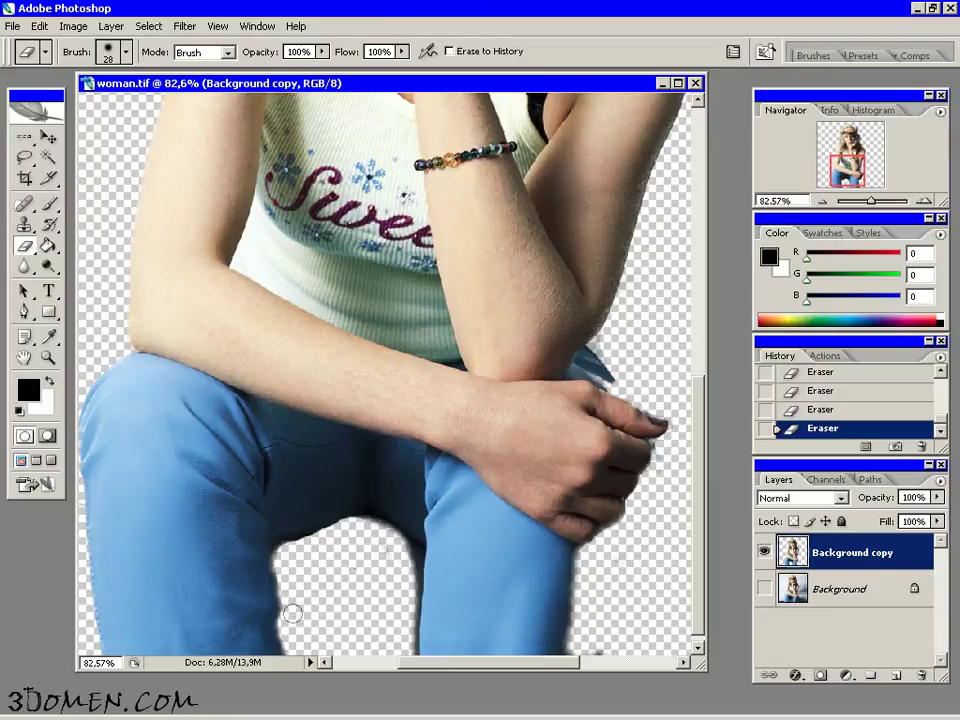
# - Show the original Background layer again, make it the active layer and switch to the Move tool
pyautogui.scroll(3, 355, 570)
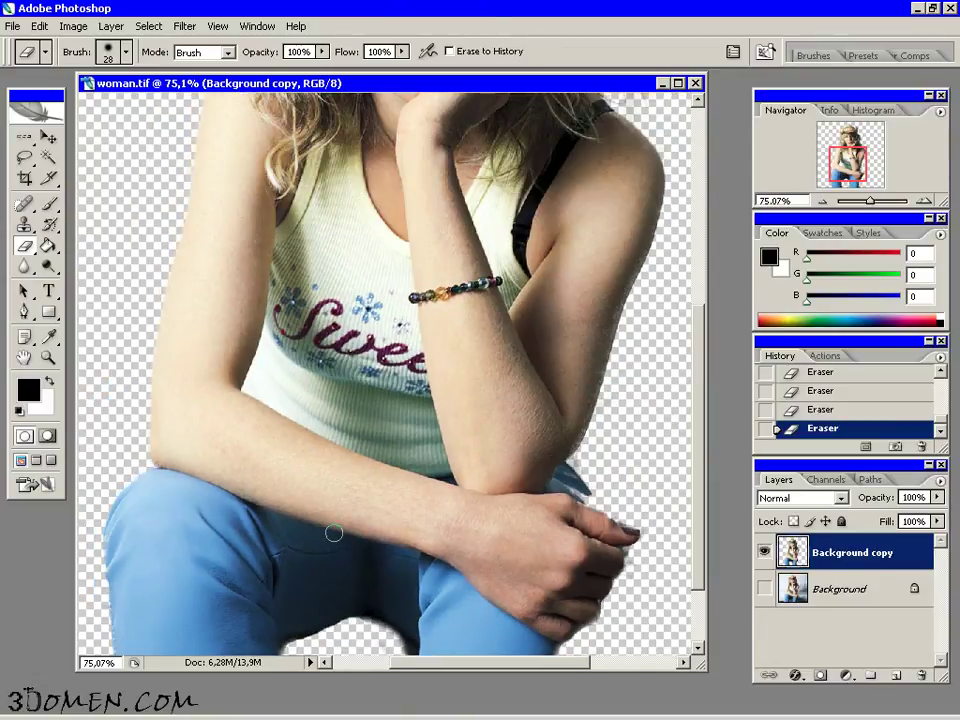
pyautogui.scroll(-5, 334, 533)
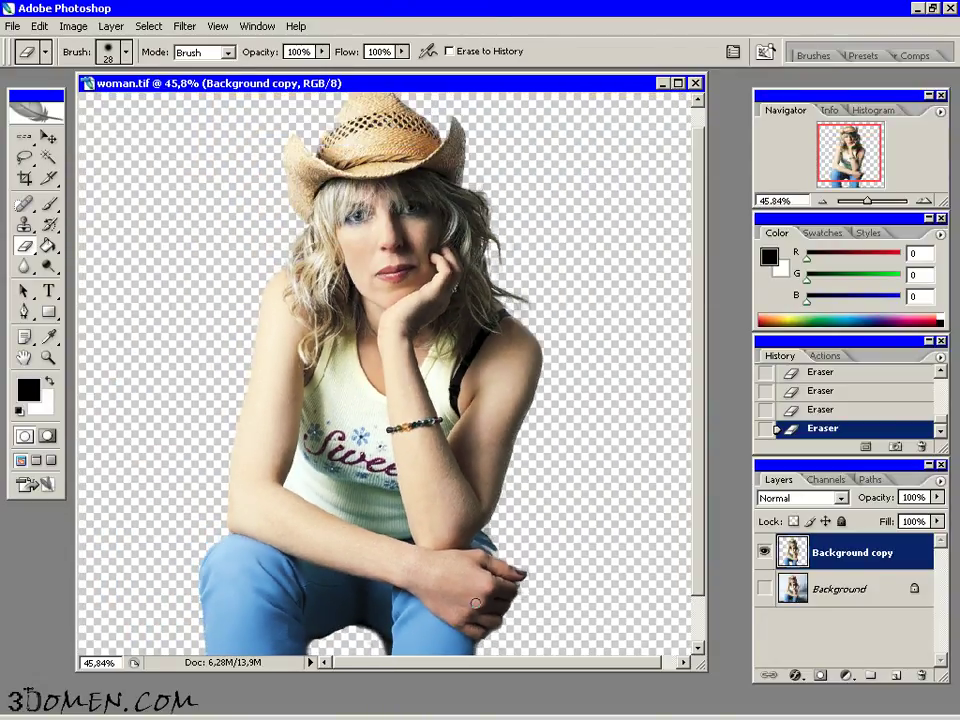
pyautogui.scroll(-2, 476, 603)
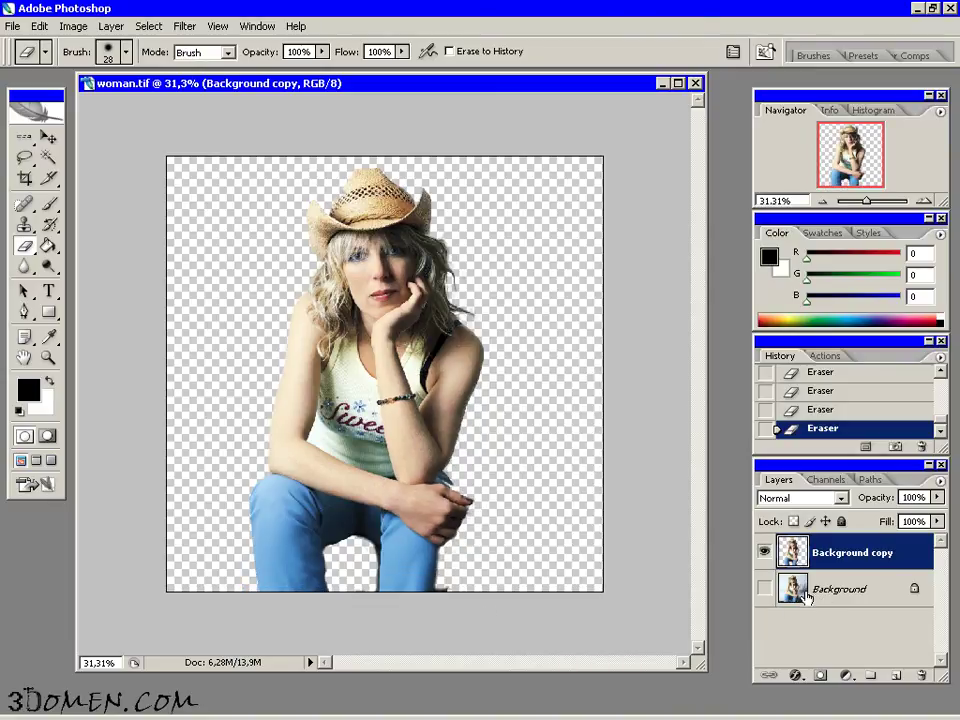
pyautogui.click(764, 589)
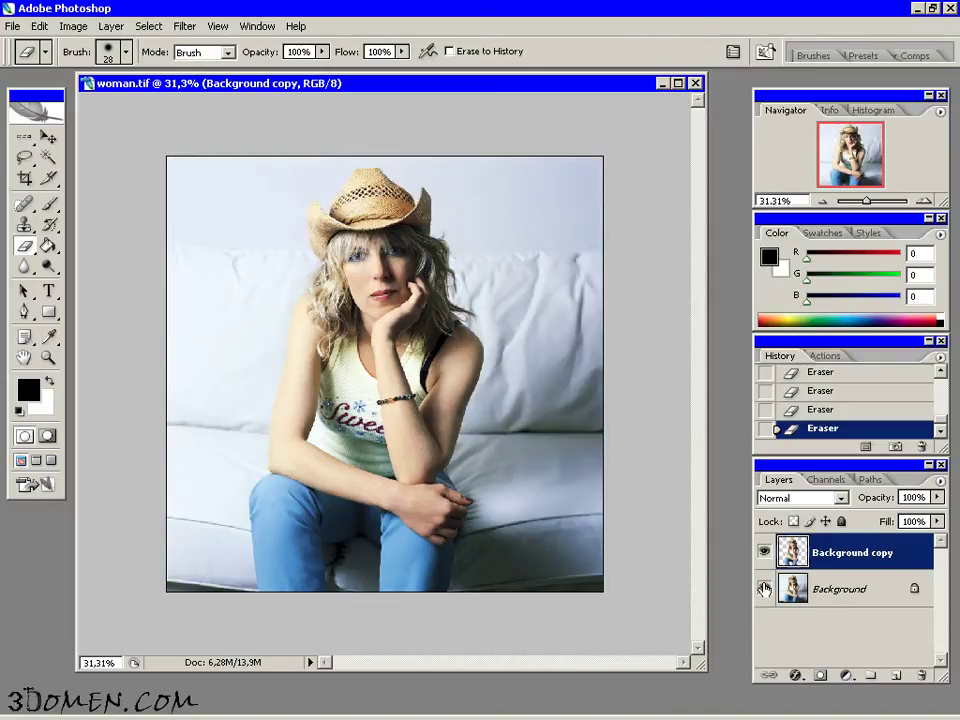
pyautogui.click(850, 583)
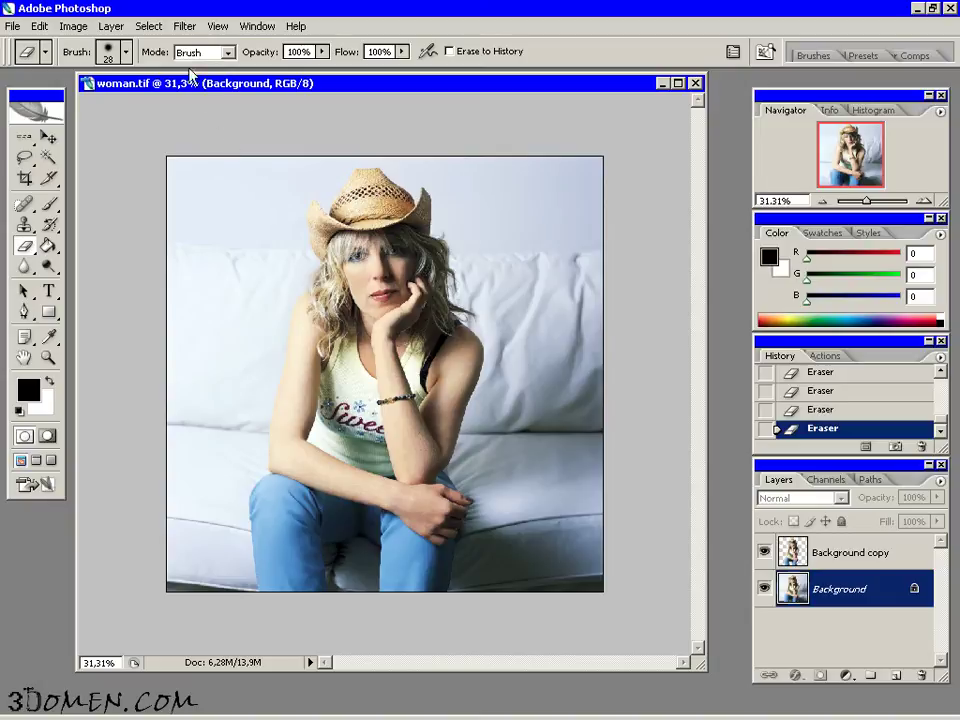
pyautogui.click(47, 137)
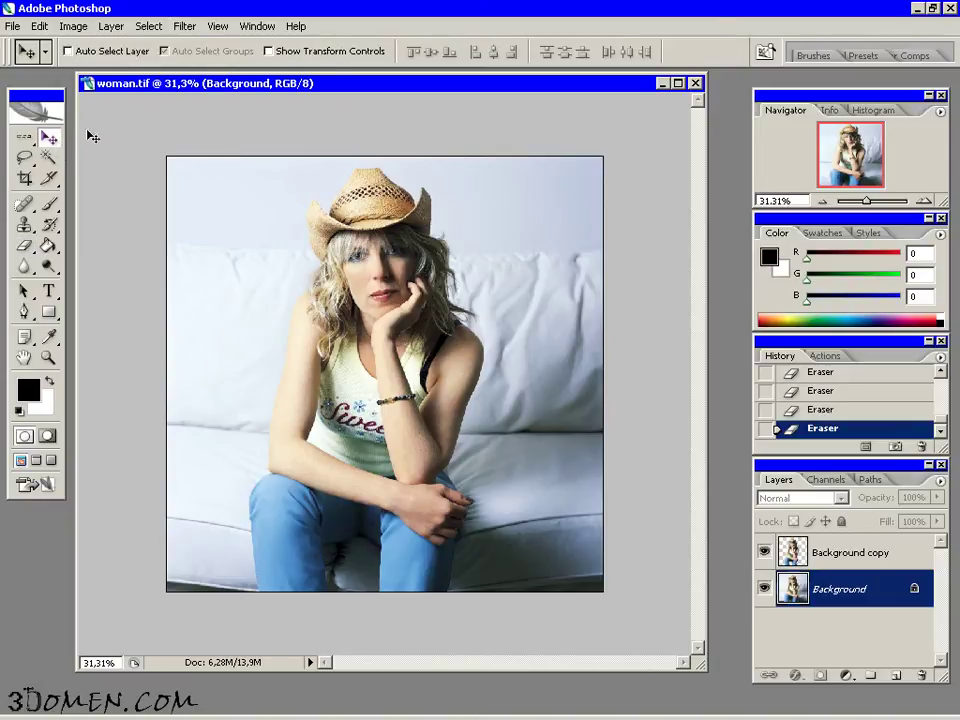
# - Apply the Grain texture filter to the Background layer with Intensity 31, Contrast 18 and grain type Vertical, previewing the whole image
pyautogui.click(186, 28)
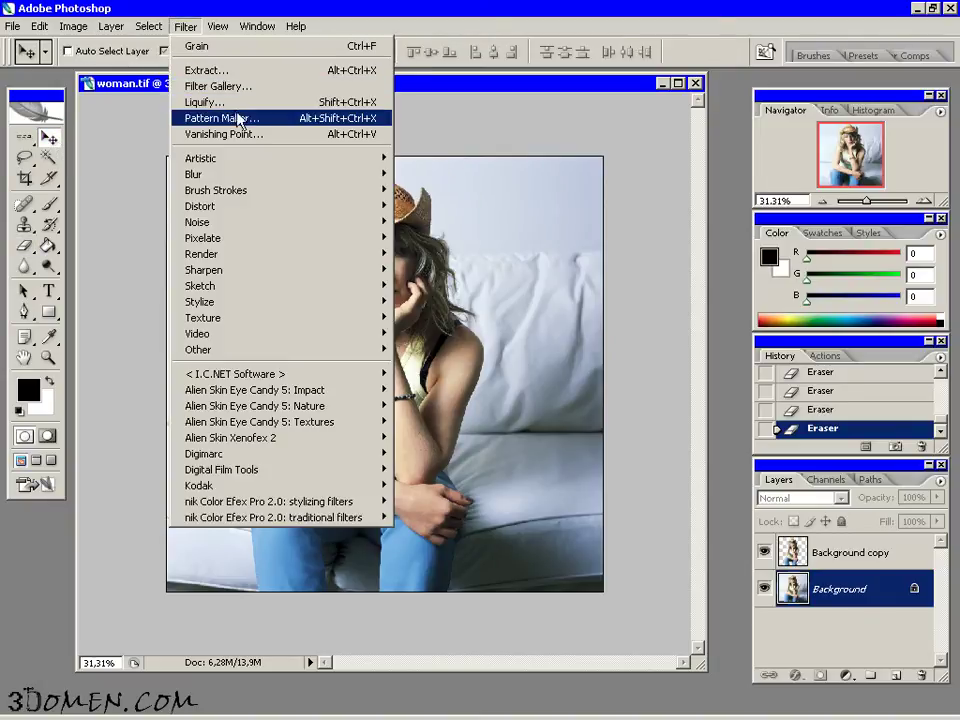
pyautogui.moveTo(335, 320)
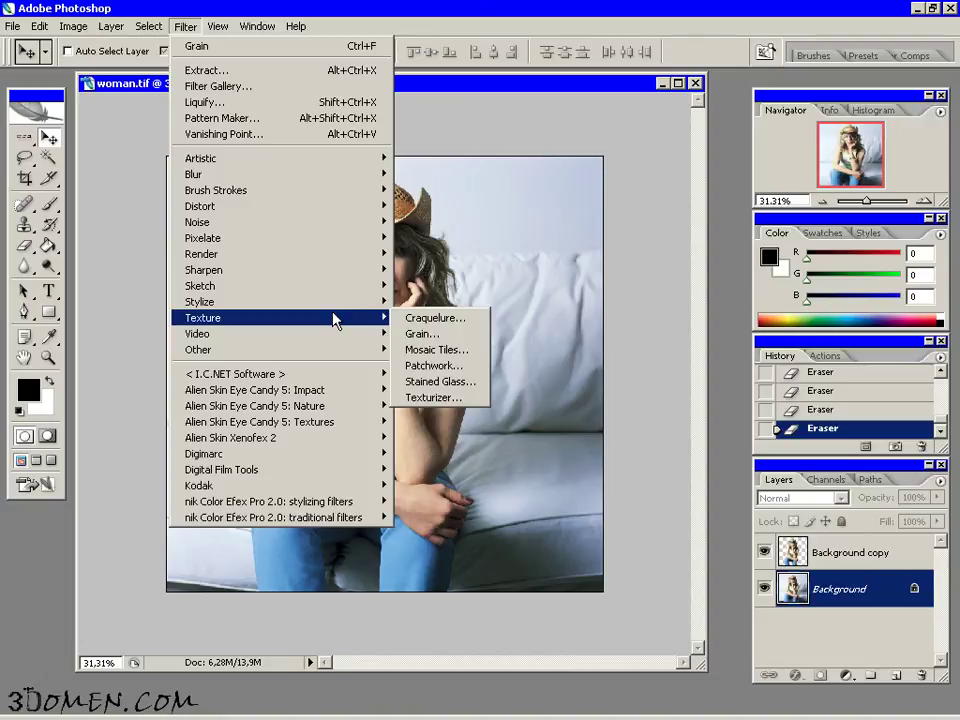
pyautogui.click(459, 335)
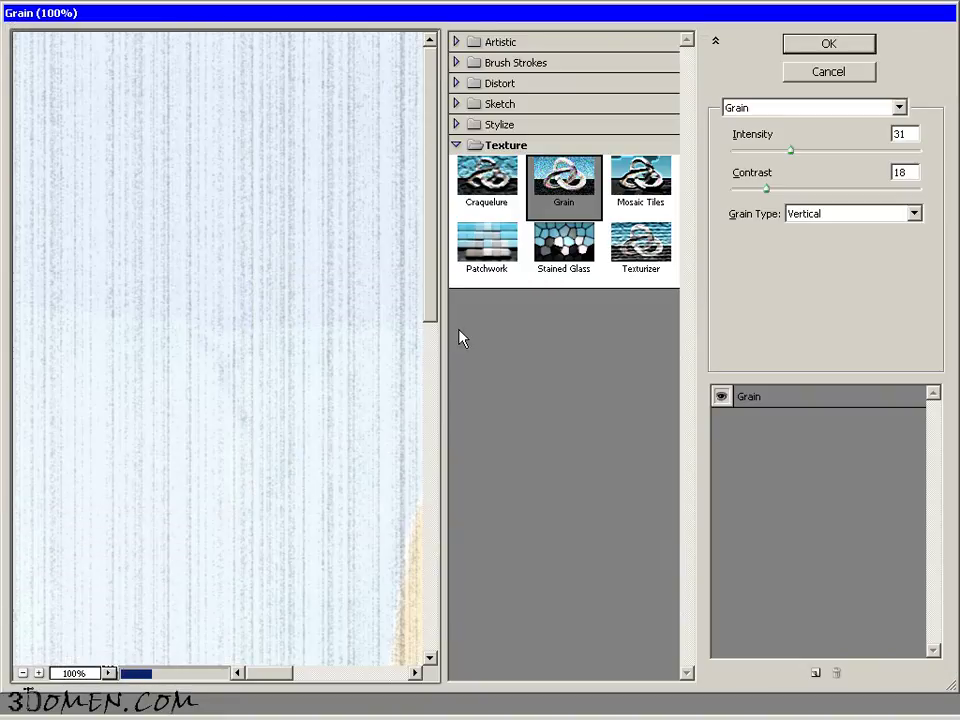
pyautogui.click(108, 672)
pyautogui.click(89, 637)
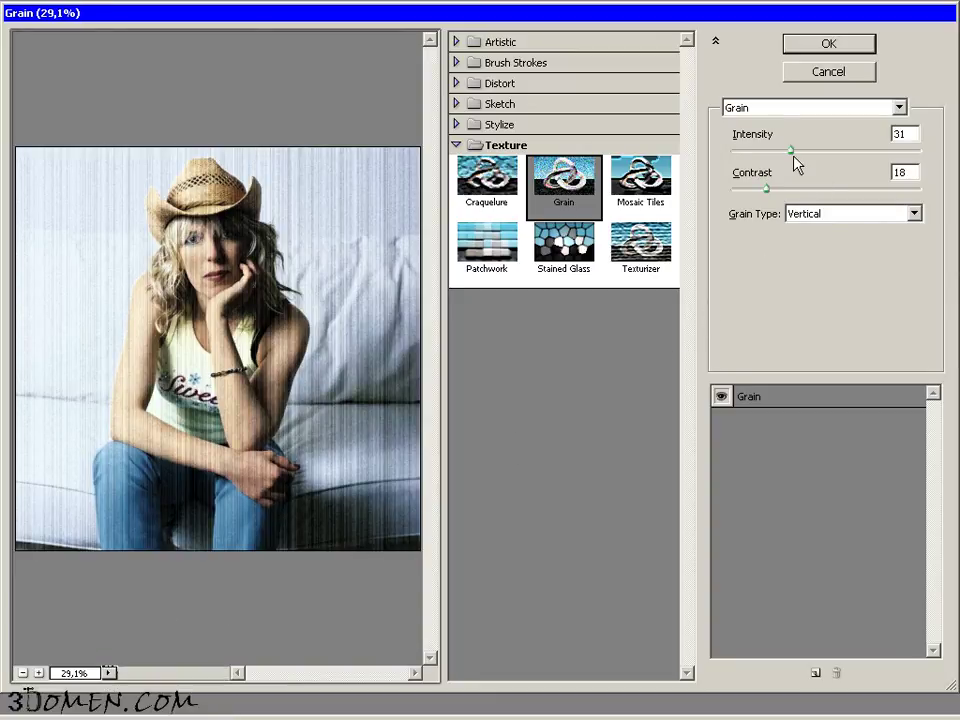
pyautogui.click(790, 153)
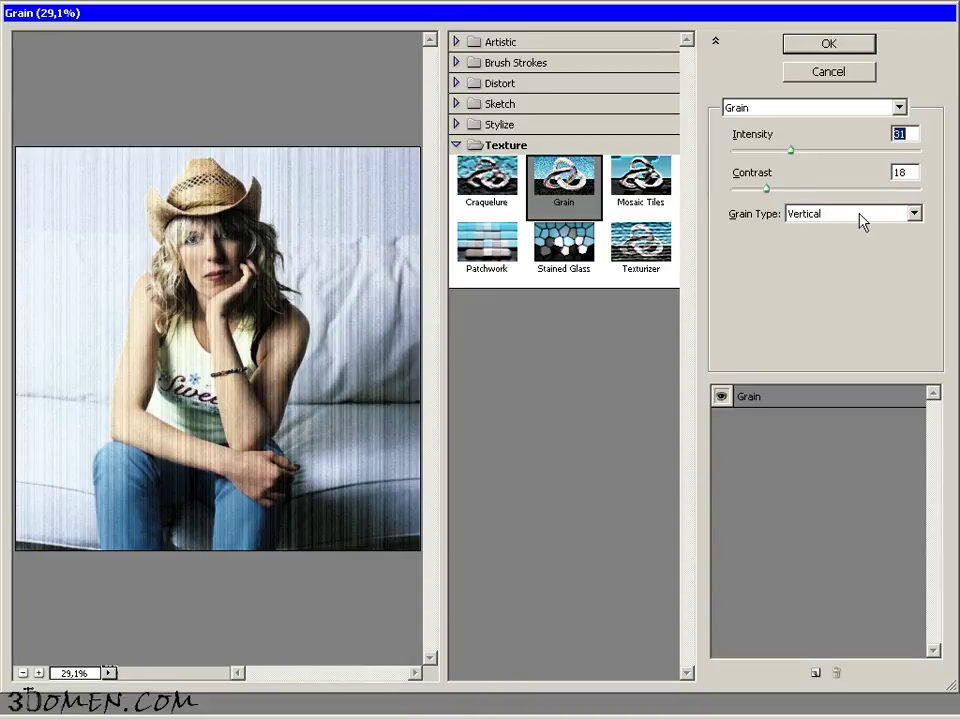
pyautogui.click(914, 214)
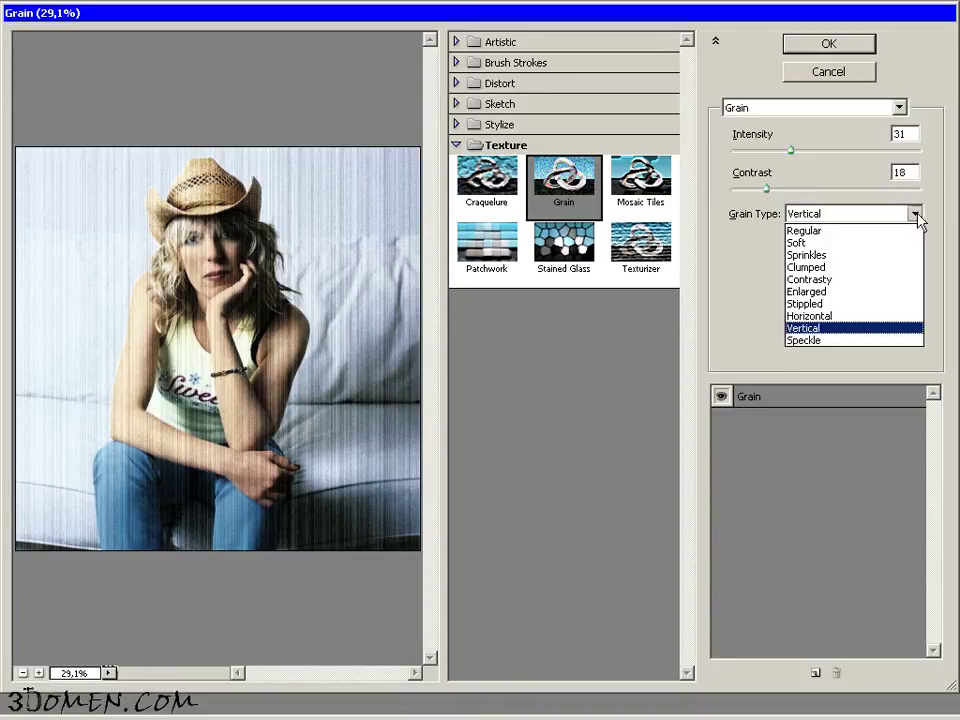
pyautogui.click(891, 330)
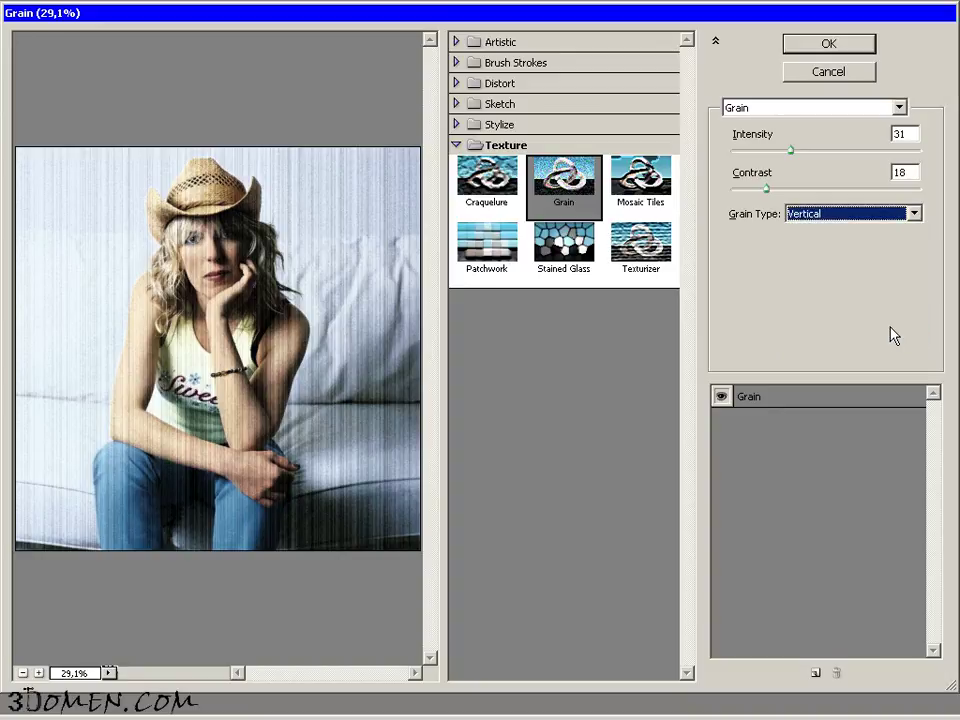
pyautogui.click(840, 44)
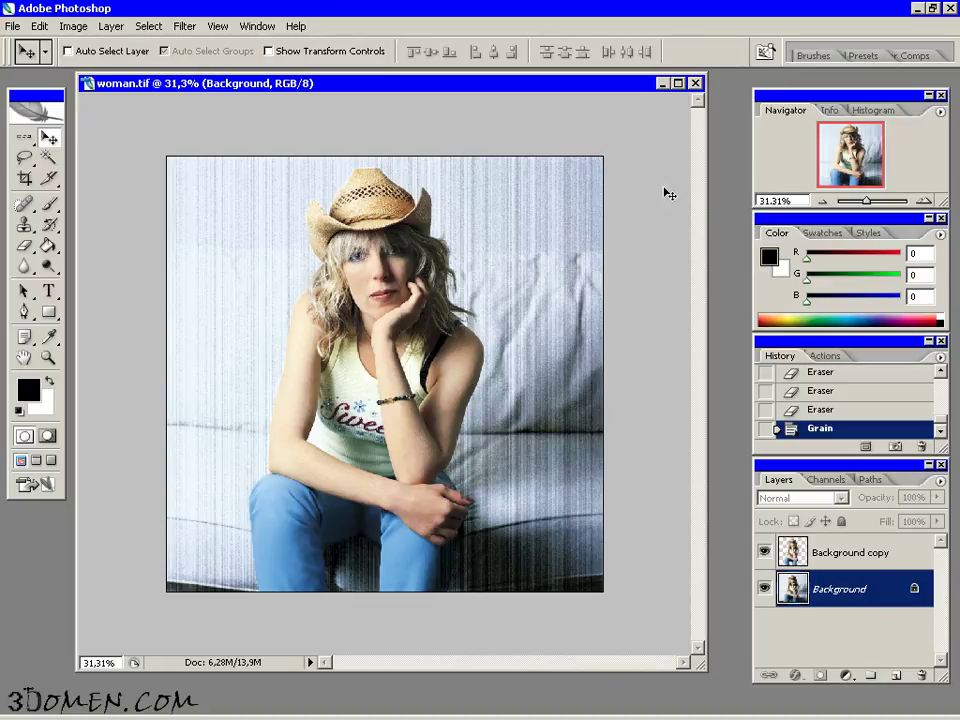
# - Tint the Background layer with a Photo Filter using Warming Filter (85) at 25% density with Preserve Luminosity on
pyautogui.click(75, 27)
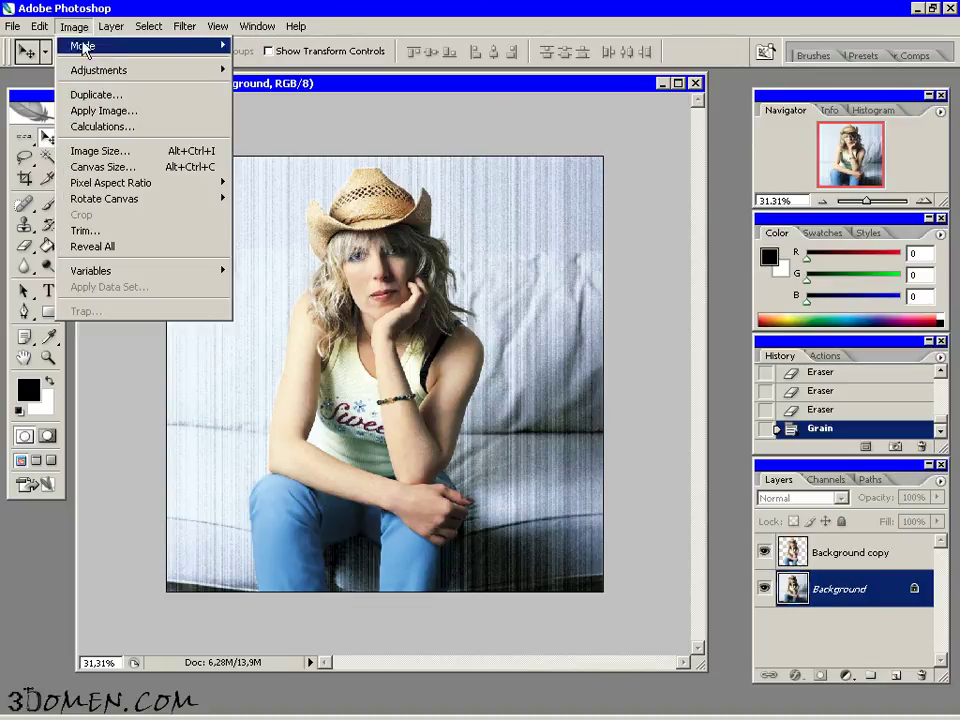
pyautogui.moveTo(130, 72)
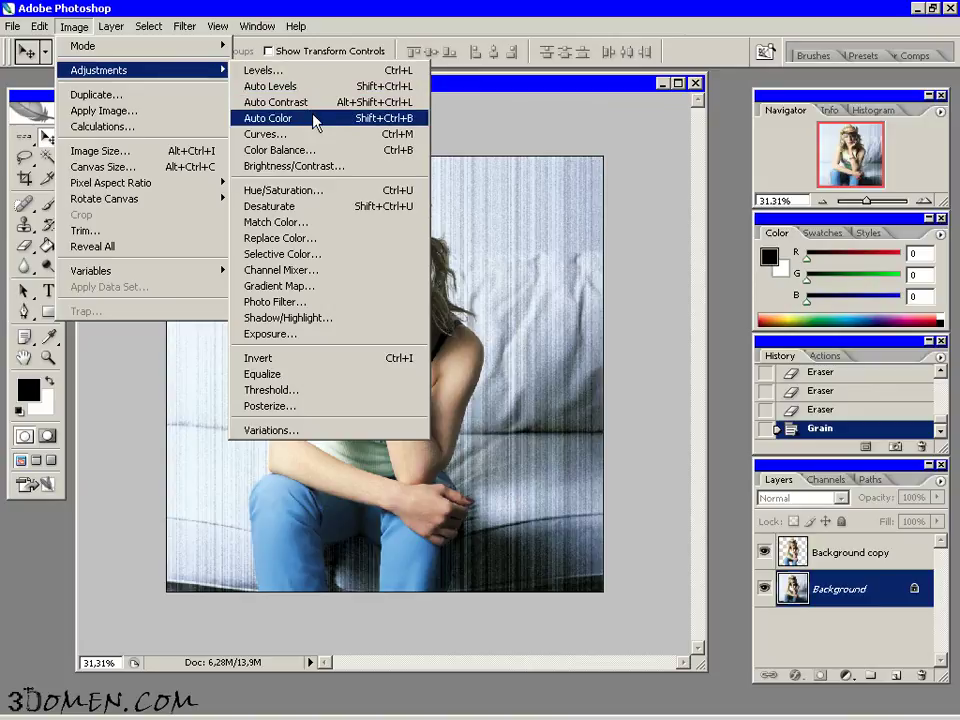
pyautogui.click(329, 303)
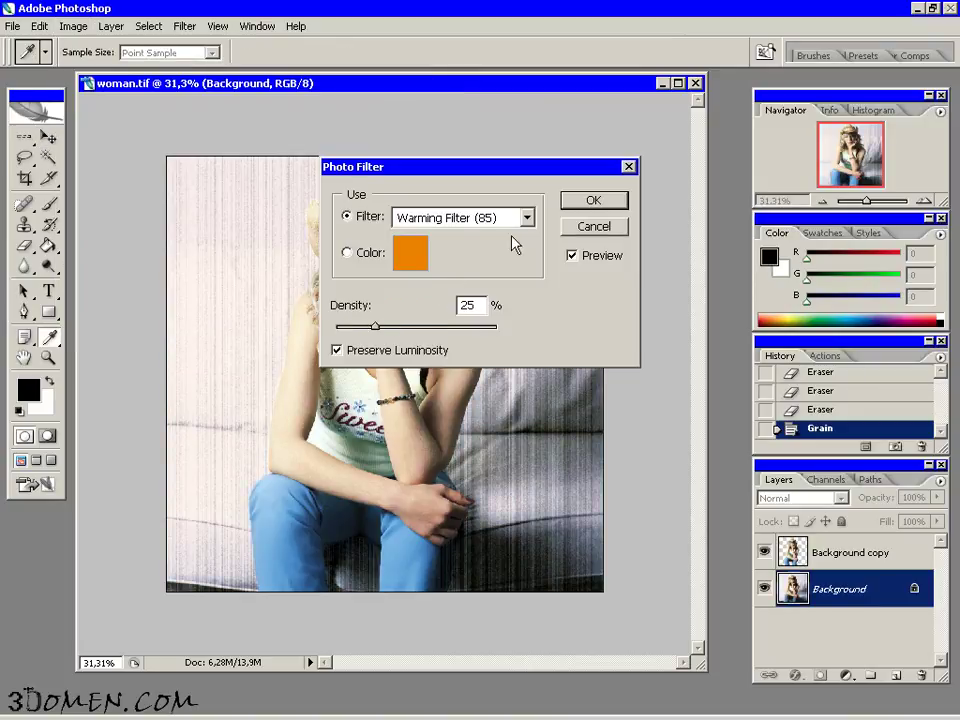
pyautogui.click(594, 201)
pyautogui.press('v')
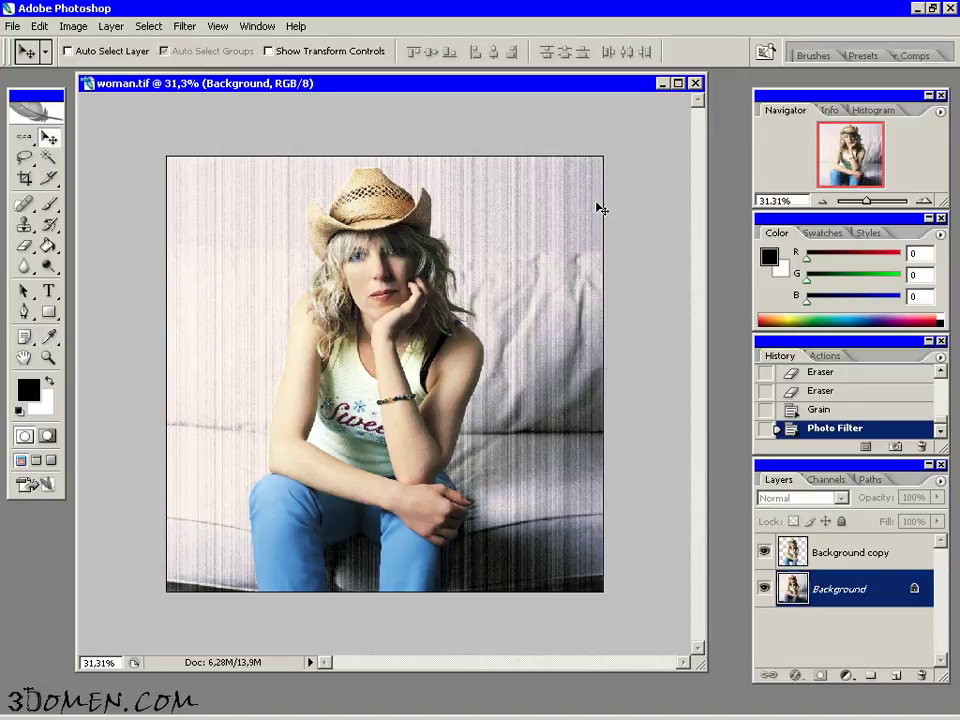